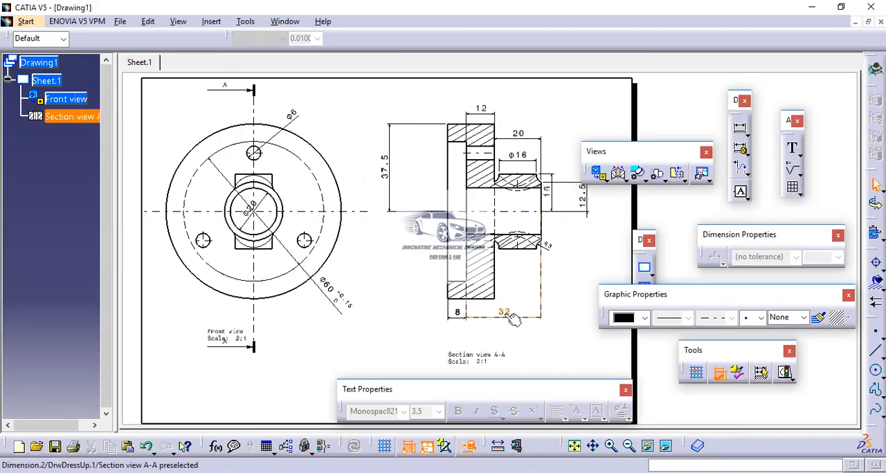
# Apply a TOL_NUM2 tolerance with a lower value of -0.12 mm to the 32 mm dimension in section view A-A.
pyautogui.click(509, 315)
pyautogui.rightClick(508, 315)
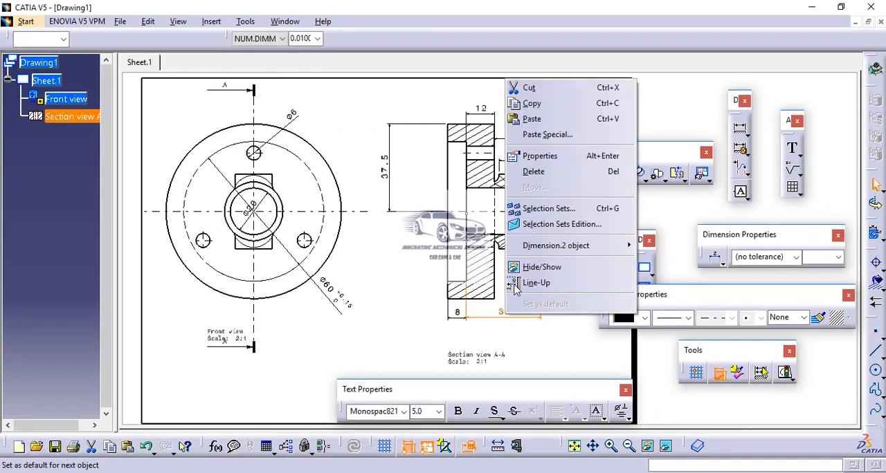
pyautogui.click(527, 159)
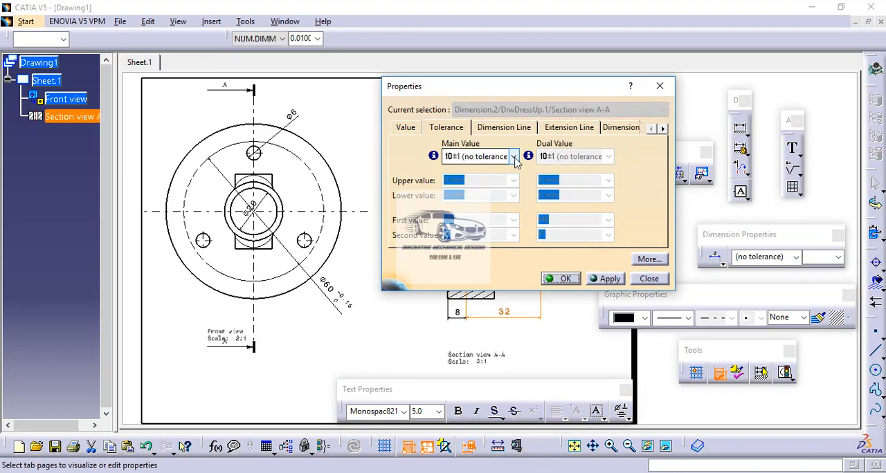
pyautogui.click(514, 157)
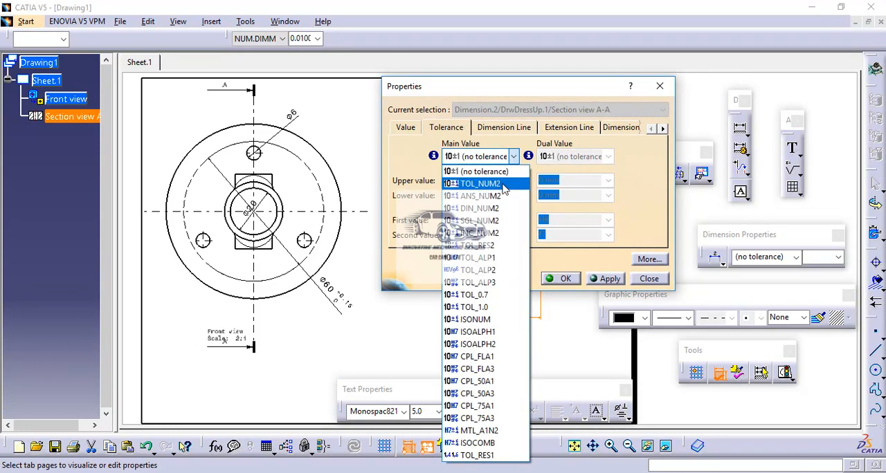
pyautogui.click(504, 184)
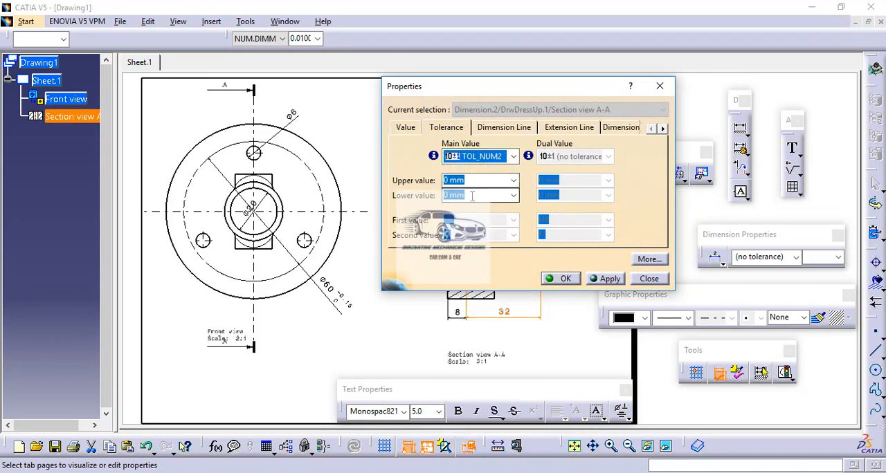
pyautogui.click(473, 196)
pyautogui.moveTo(473, 196); pyautogui.dragTo(437, 191)
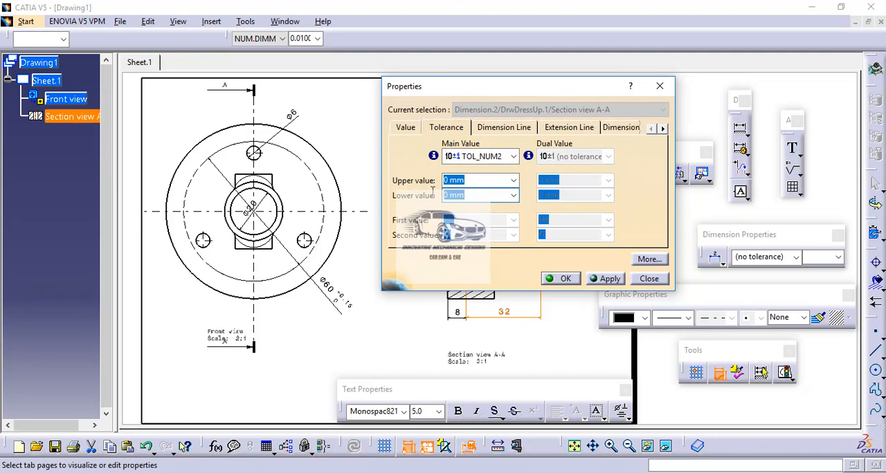
pyautogui.write('-0.12')
pyautogui.click(607, 279)
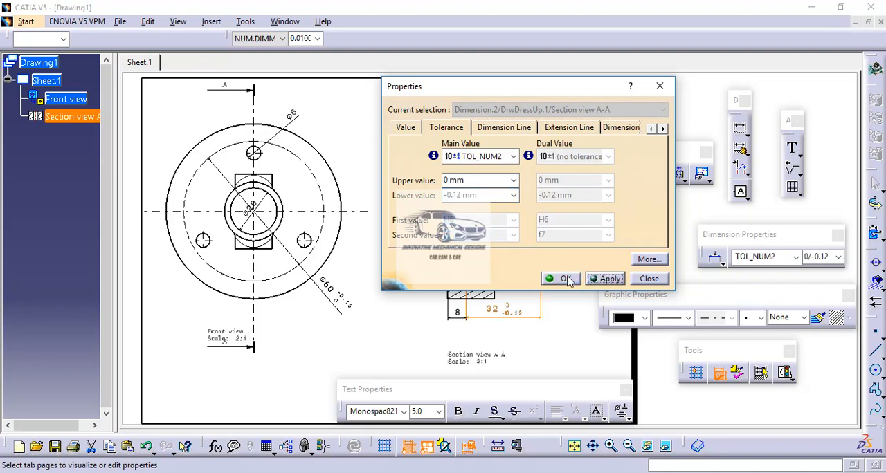
pyautogui.click(565, 279)
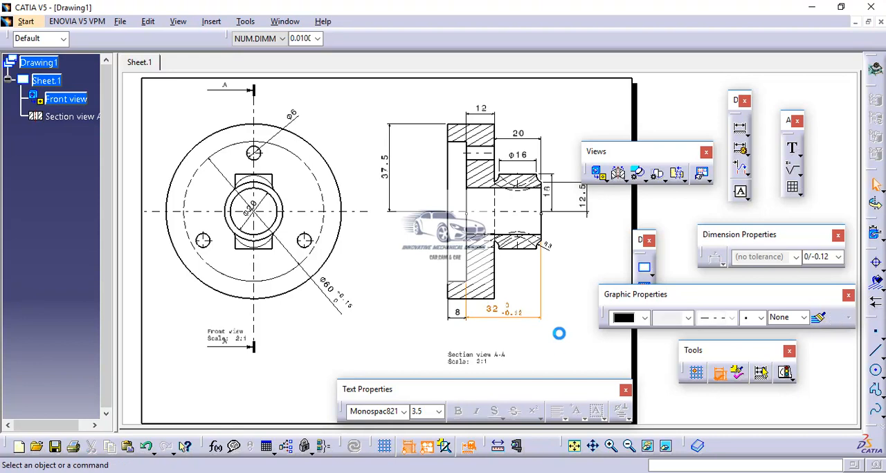
pyautogui.click(560, 334)
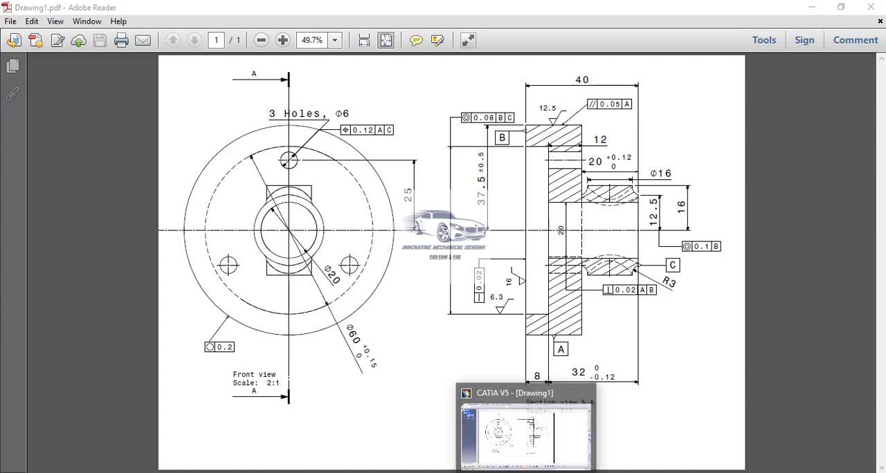
# Switch back to CATIA and give the 20 mm dimension in section view A-A a TOL_NUM2 tolerance with upper value 0.12 mm.
pyautogui.click(528, 471)
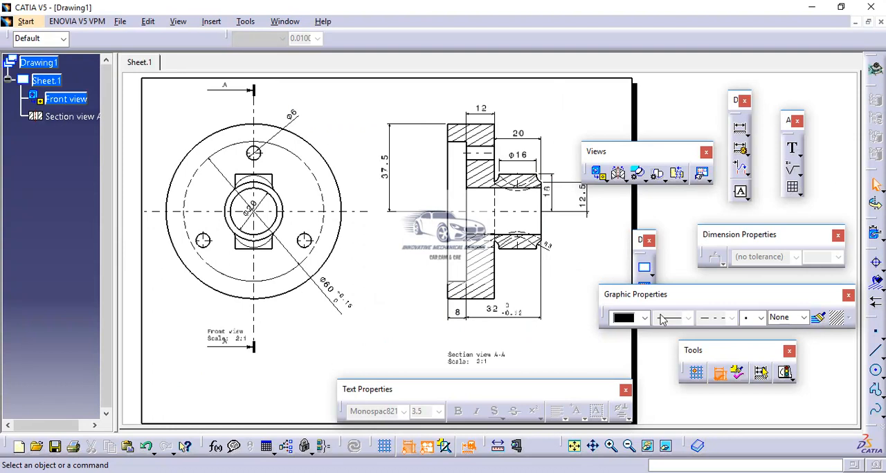
pyautogui.click(520, 135)
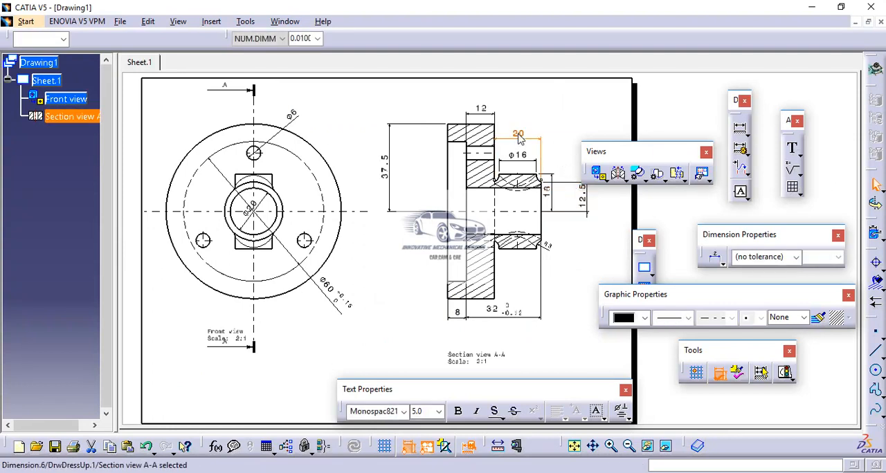
pyautogui.rightClick(519, 135)
pyautogui.click(550, 211)
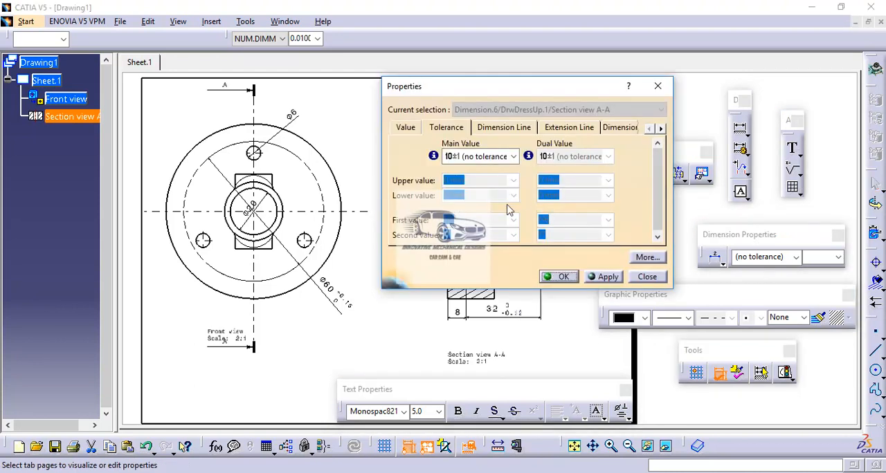
pyautogui.click(514, 158)
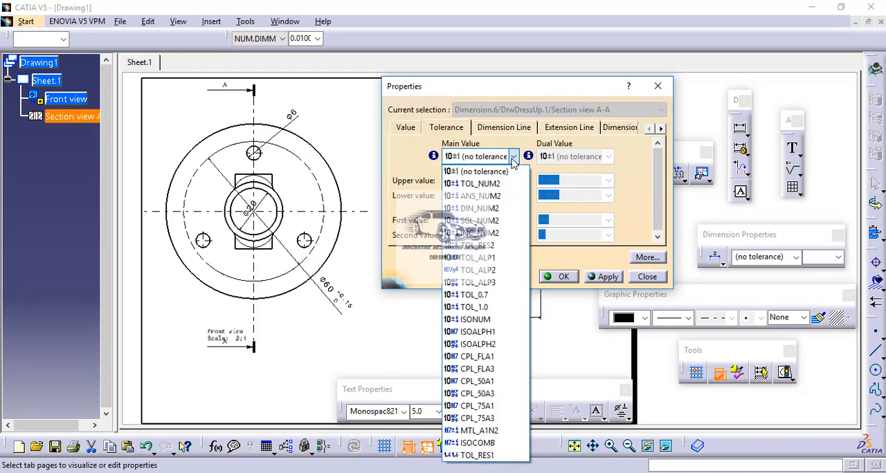
pyautogui.click(504, 185)
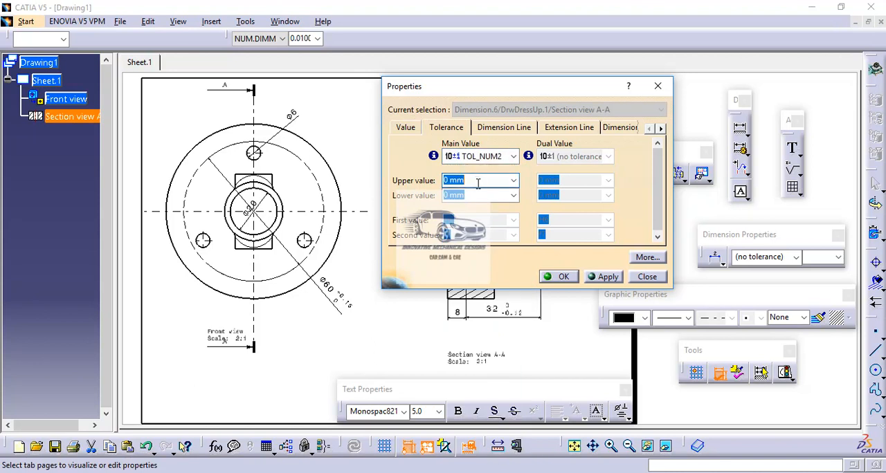
pyautogui.click(463, 180)
pyautogui.moveTo(463, 180); pyautogui.dragTo(421, 175)
pyautogui.write('0.12')
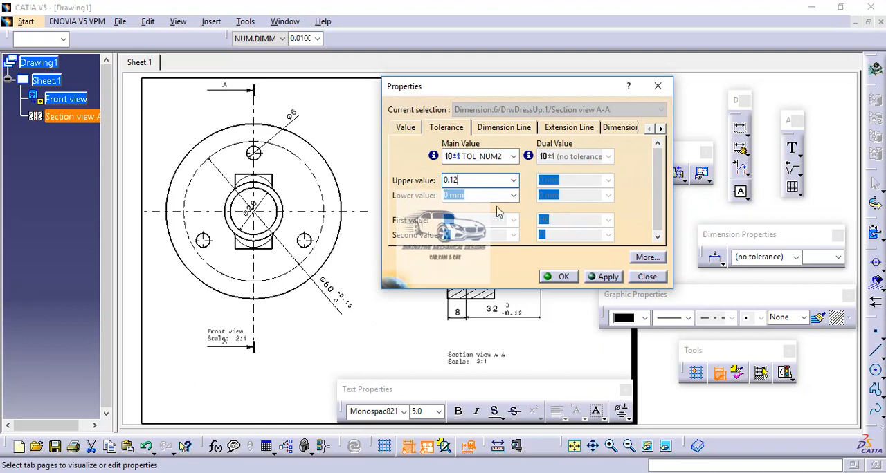
pyautogui.click(607, 277)
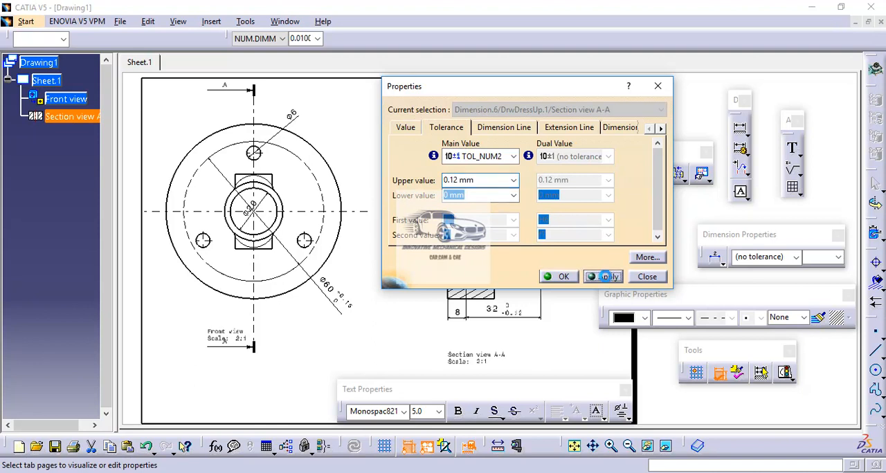
pyautogui.click(564, 277)
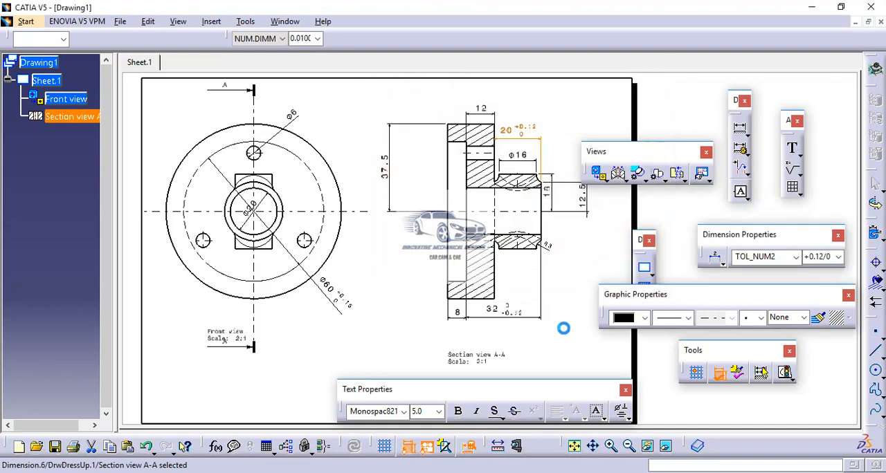
pyautogui.click(568, 344)
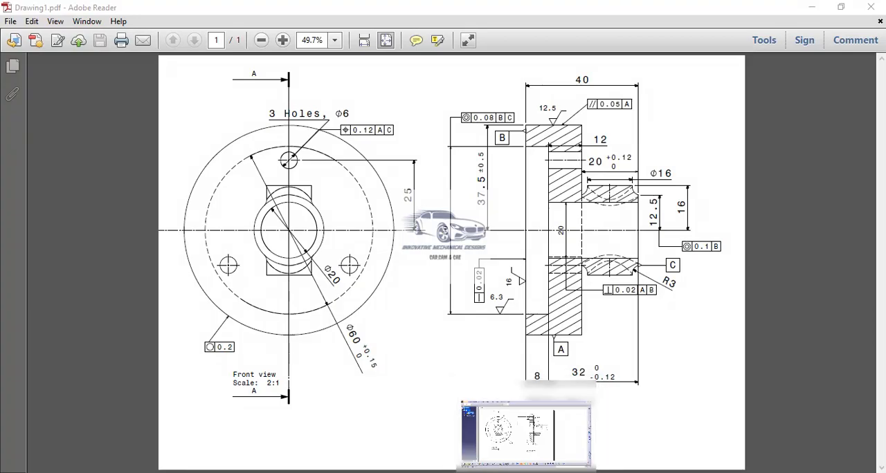
pyautogui.click(552, 472)
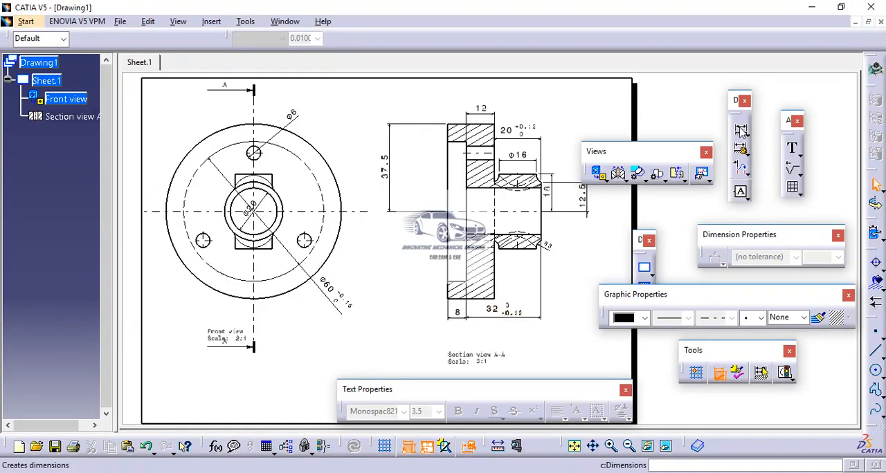
pyautogui.click(739, 127)
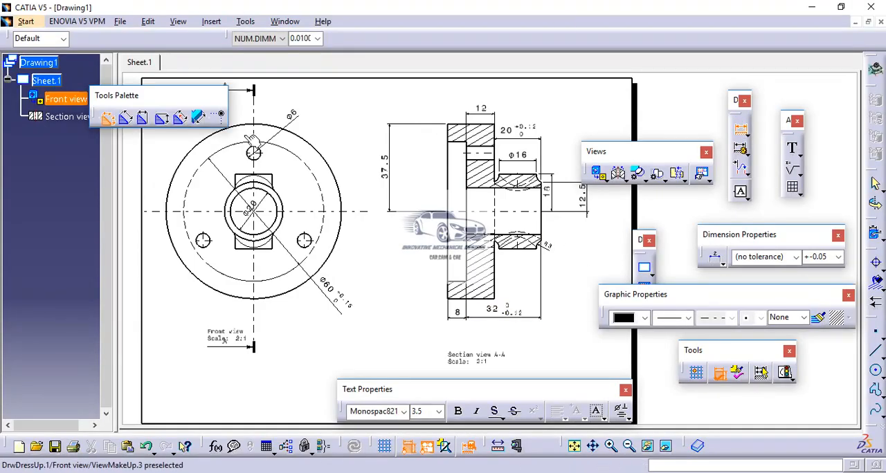
pyautogui.click(163, 120)
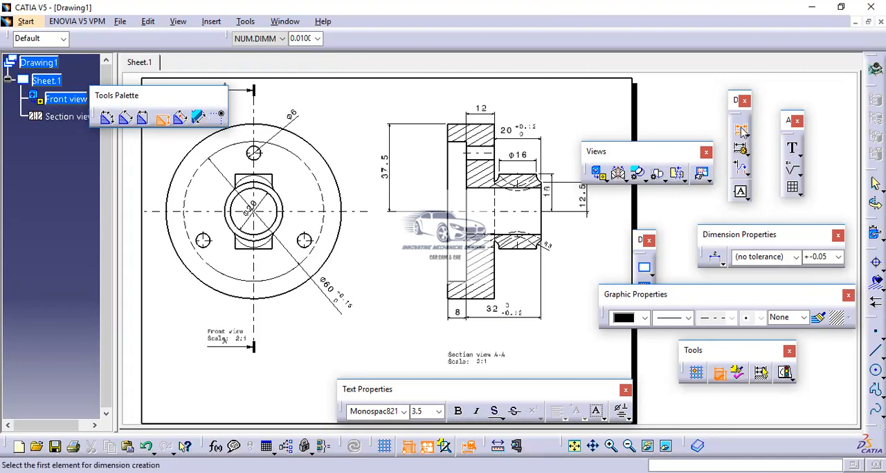
pyautogui.press('Escape')
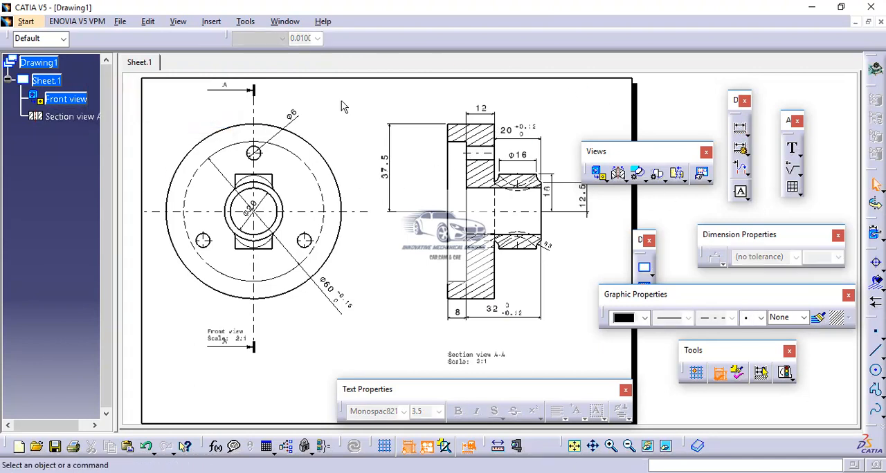
# Apply a TOL_NUM2 tolerance of +0.5 mm upper and -0.5 mm lower to the 37.5 mm dimension in section view A-A.
pyautogui.click(393, 173)
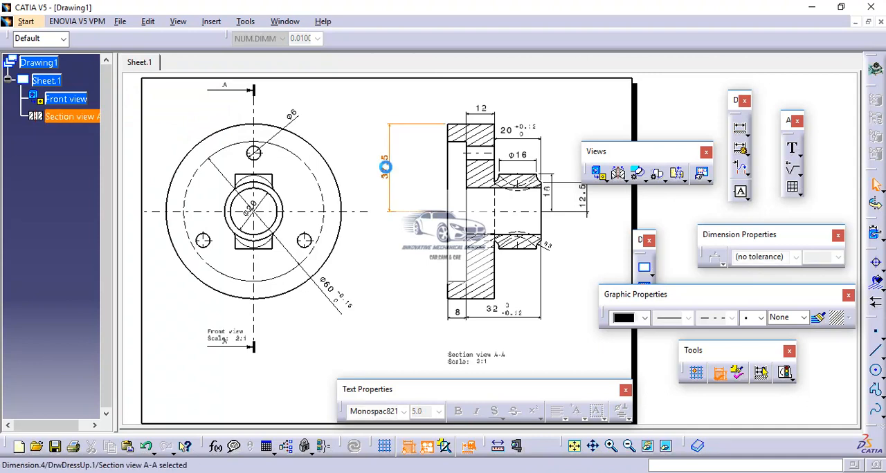
pyautogui.rightClick(393, 172)
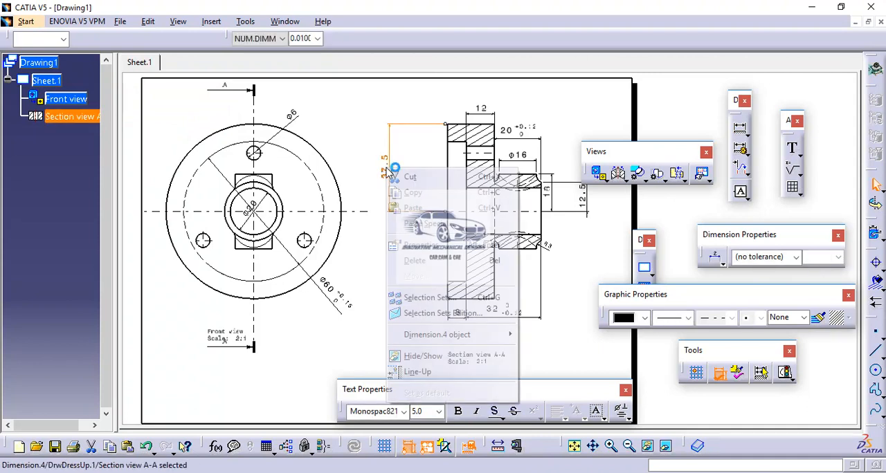
pyautogui.click(406, 246)
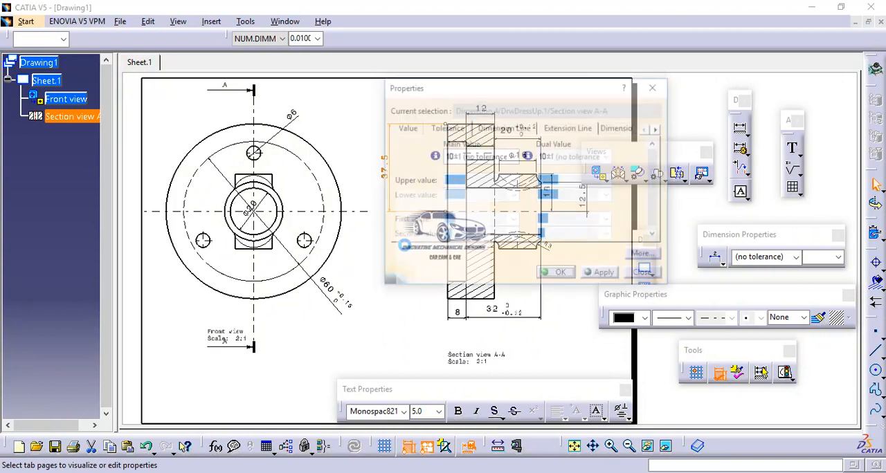
pyautogui.click(514, 158)
pyautogui.click(475, 183)
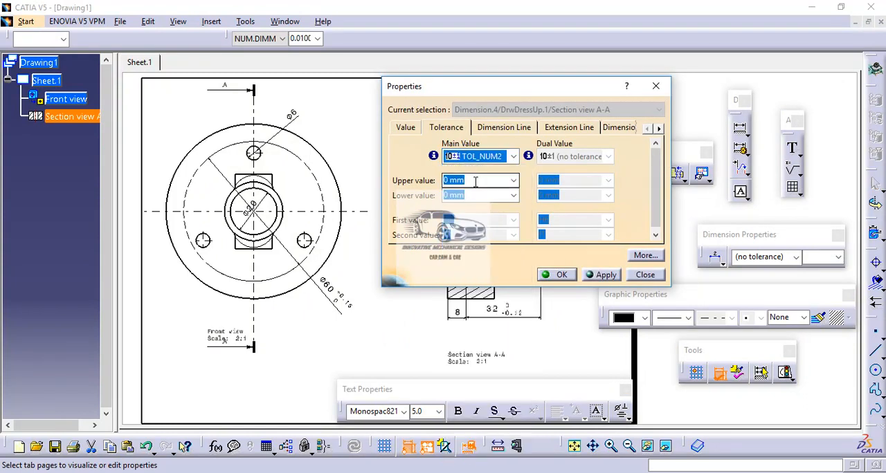
pyautogui.click(475, 180)
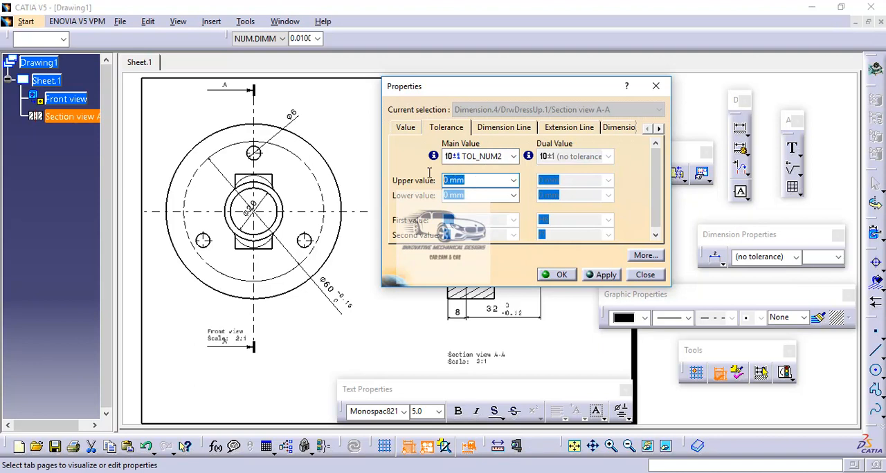
pyautogui.write('0.5')
pyautogui.click(469, 195)
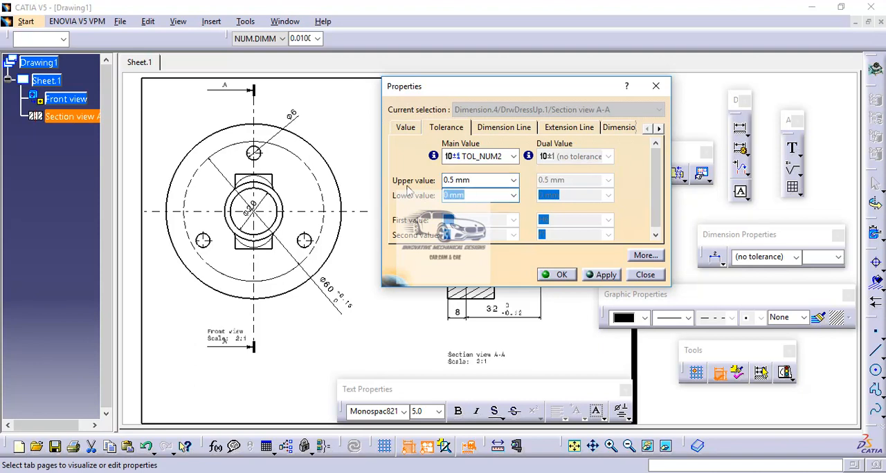
pyautogui.write('-0.5')
pyautogui.click(608, 275)
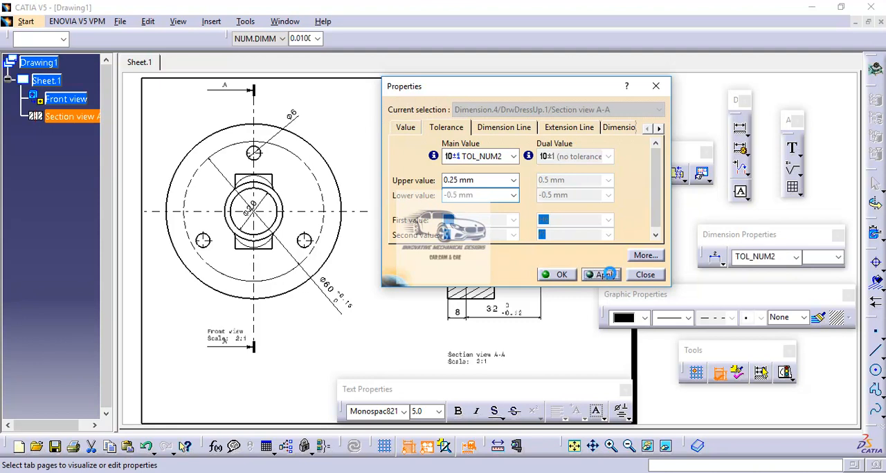
pyautogui.click(560, 275)
pyautogui.click(407, 296)
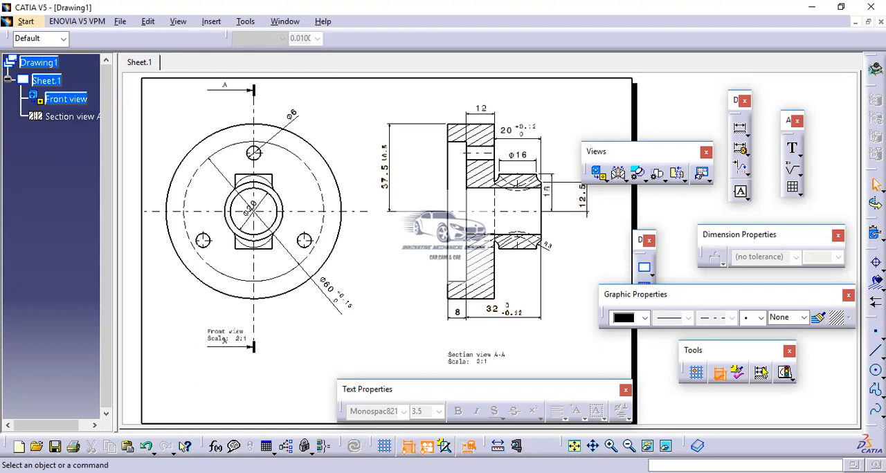
# Check the hole callout in the reference PDF, return to CATIA and set the front view's Ø6 dimension line representation to Two Parts.
pyautogui.click(558, 436)
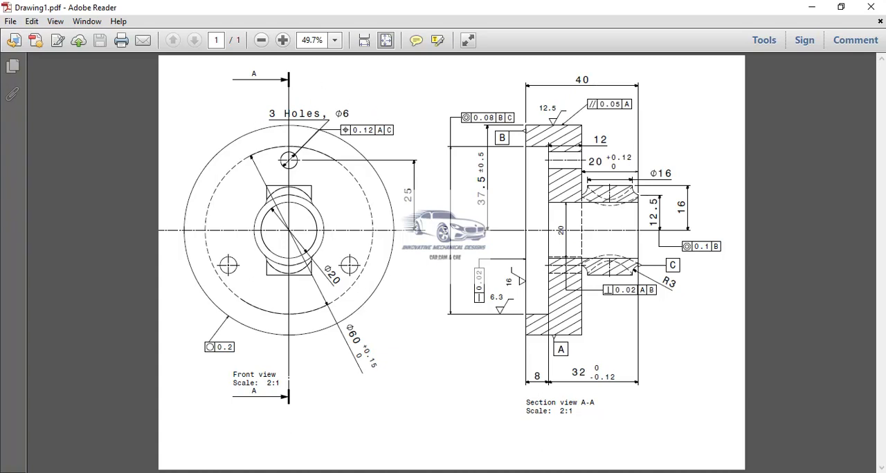
pyautogui.hotkey('alt', 'Tab')
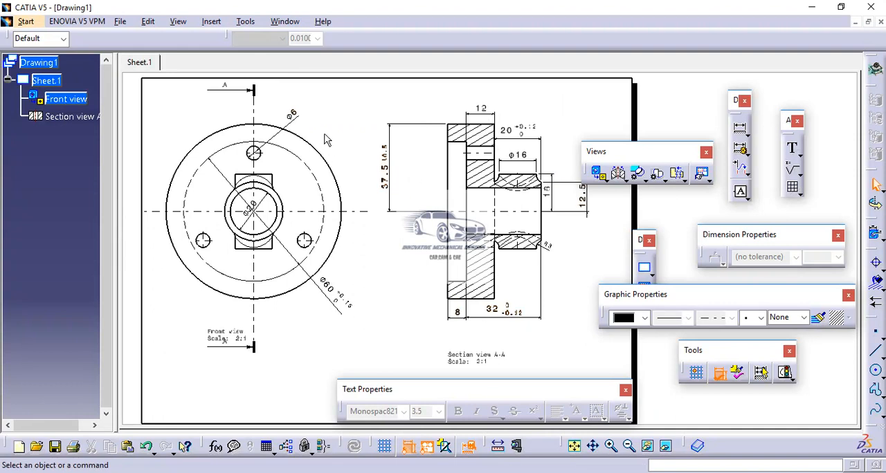
pyautogui.click(292, 116)
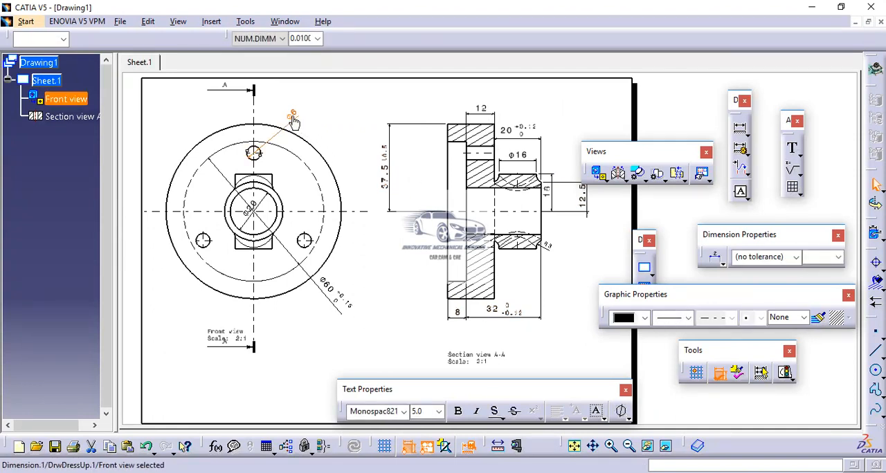
pyautogui.rightClick(294, 121)
pyautogui.click(320, 193)
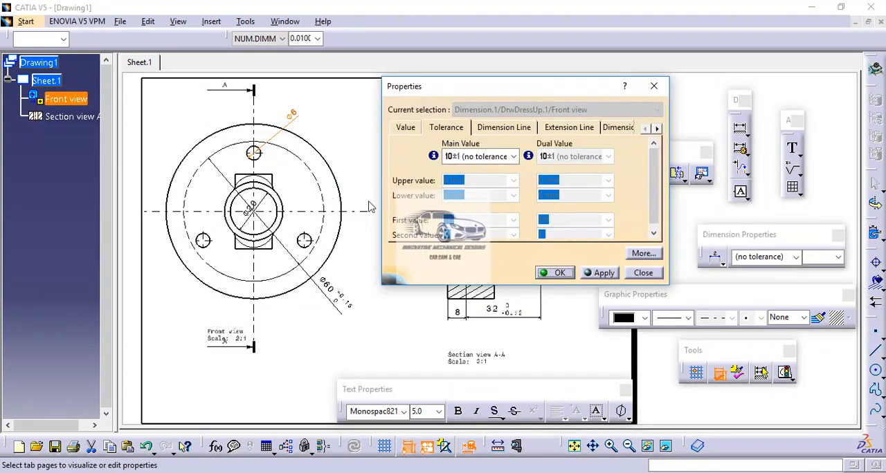
pyautogui.click(498, 128)
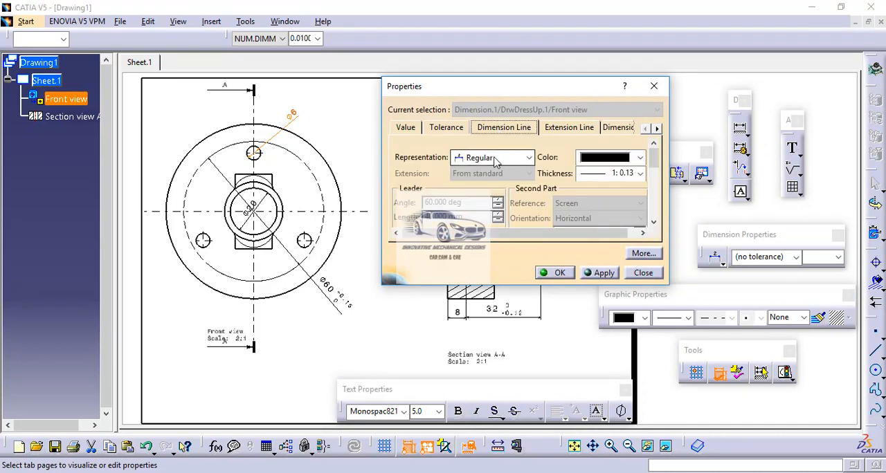
pyautogui.click(494, 159)
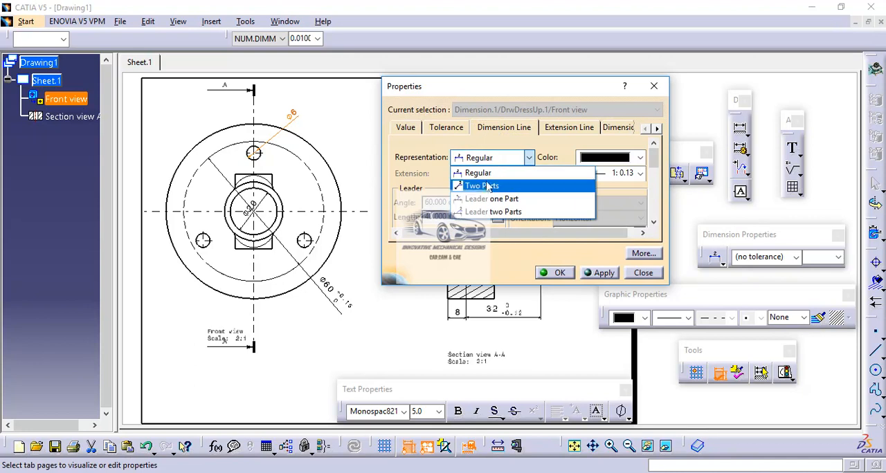
pyautogui.click(485, 186)
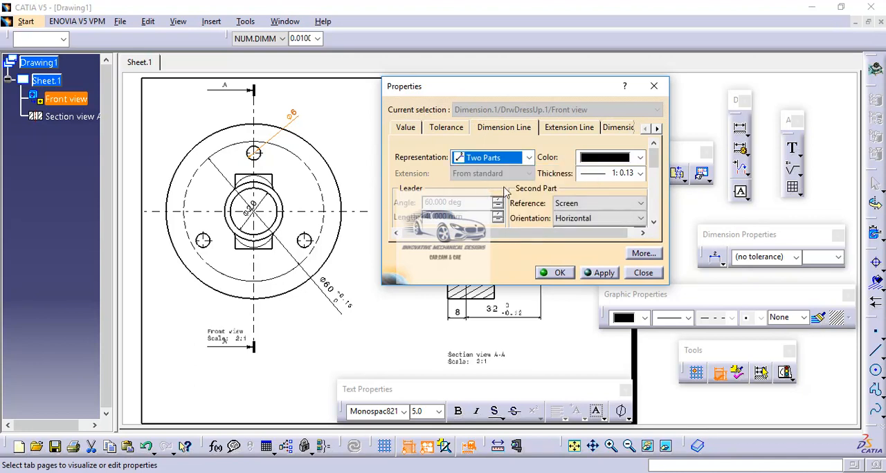
pyautogui.click(602, 274)
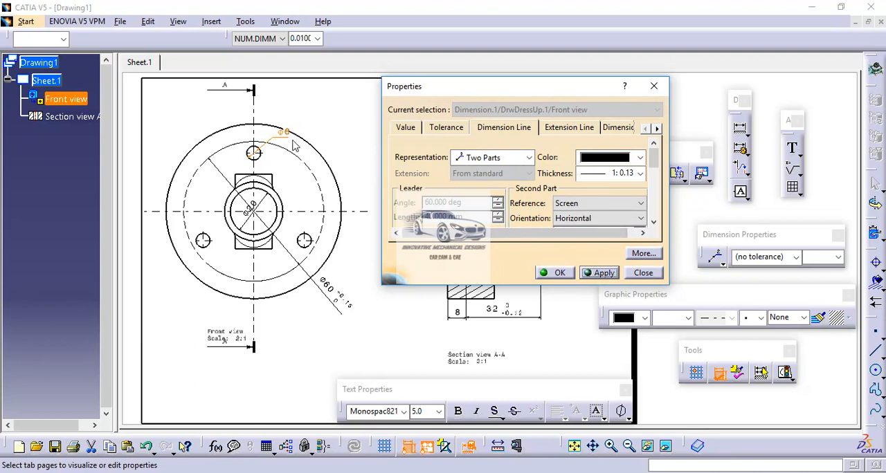
# Add the associated text "3 Holes" before the Ø6 dimension value and move the callout outside the flange, to the upper left.
pyautogui.doubleClick(658, 130)
pyautogui.click(658, 130)
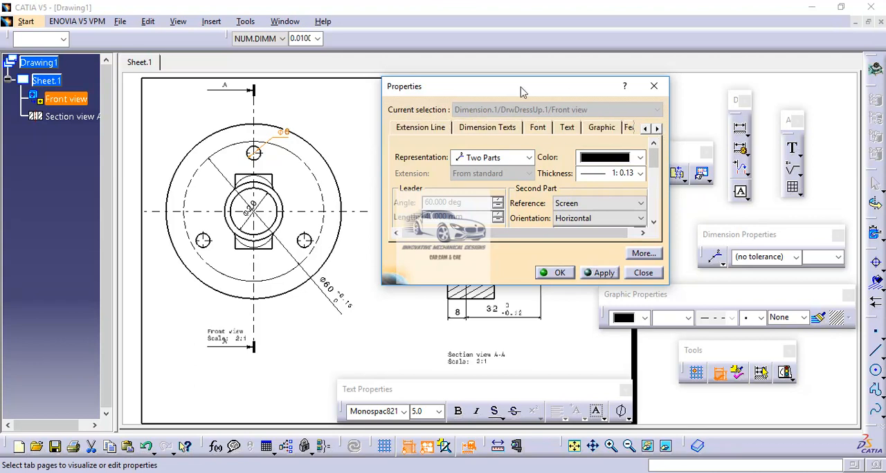
pyautogui.click(501, 127)
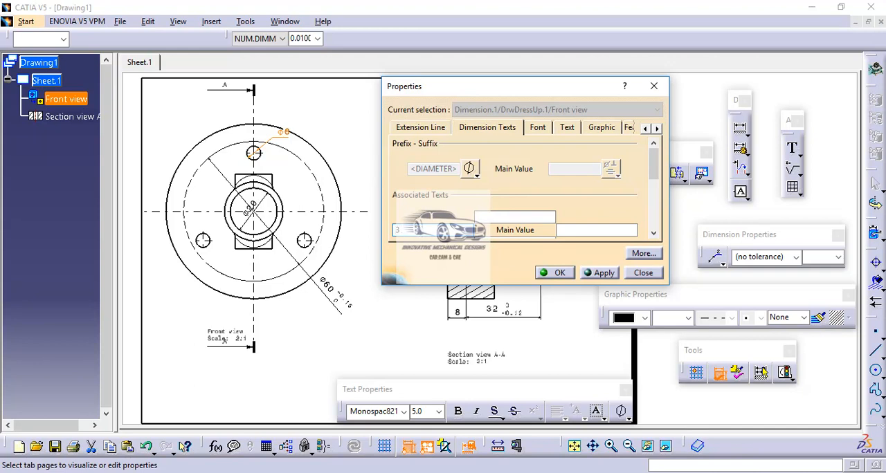
pyautogui.press('capslock')
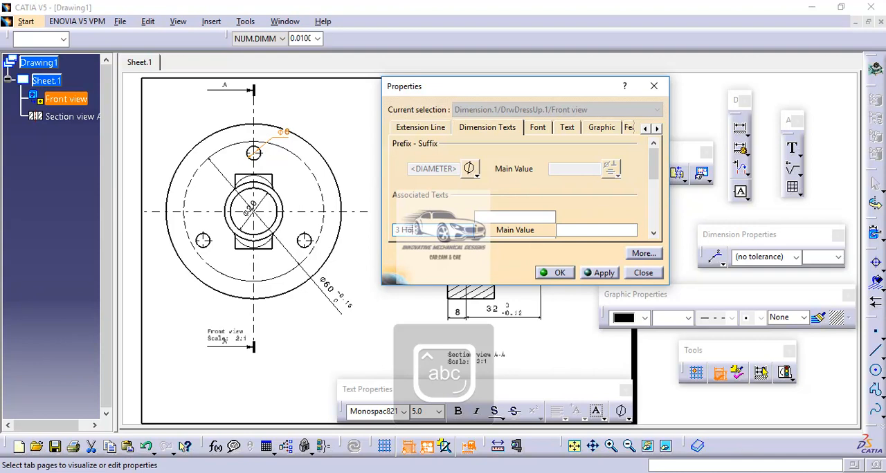
pyautogui.write('es')
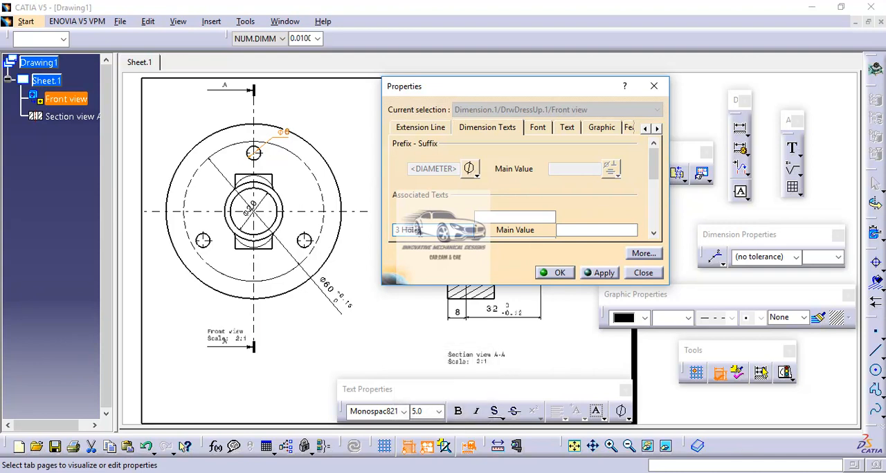
pyautogui.click(602, 274)
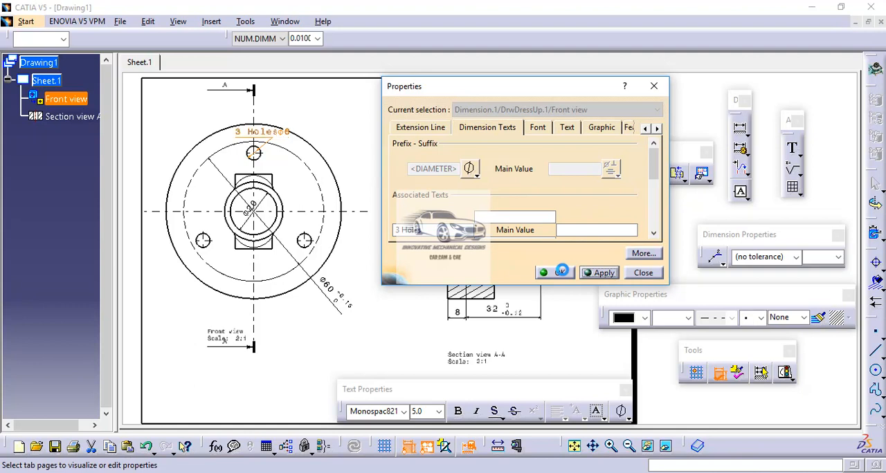
pyautogui.moveTo(277, 134); pyautogui.dragTo(201, 110)
pyautogui.click(319, 123)
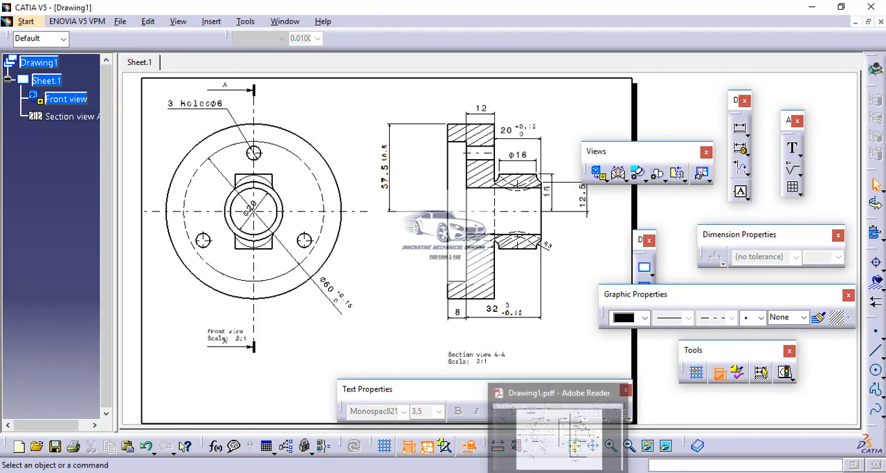
# Compare the geometric tolerances in the reference PDF with the Geometric Tolerance Symbols slide in PowerPoint, and return to CATIA.
pyautogui.click(559, 472)
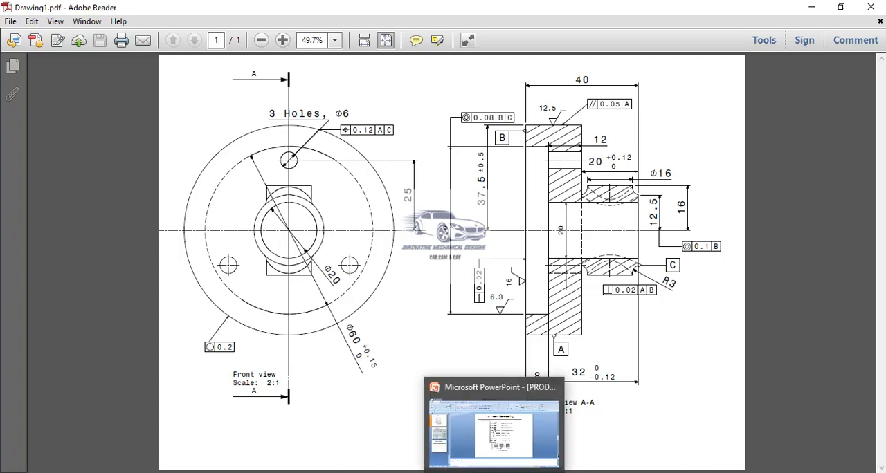
pyautogui.click(495, 472)
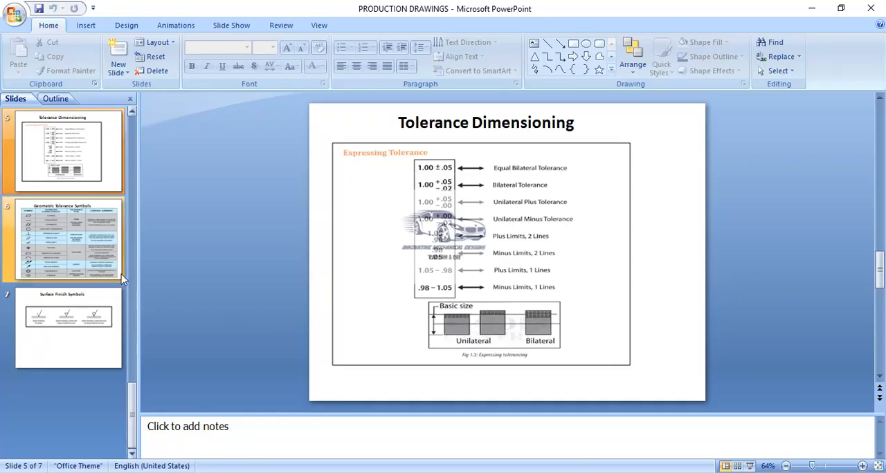
pyautogui.click(99, 248)
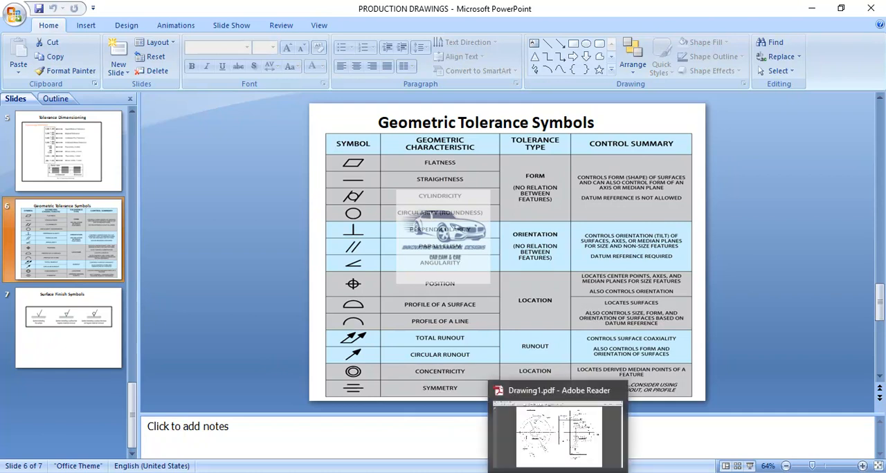
pyautogui.click(558, 472)
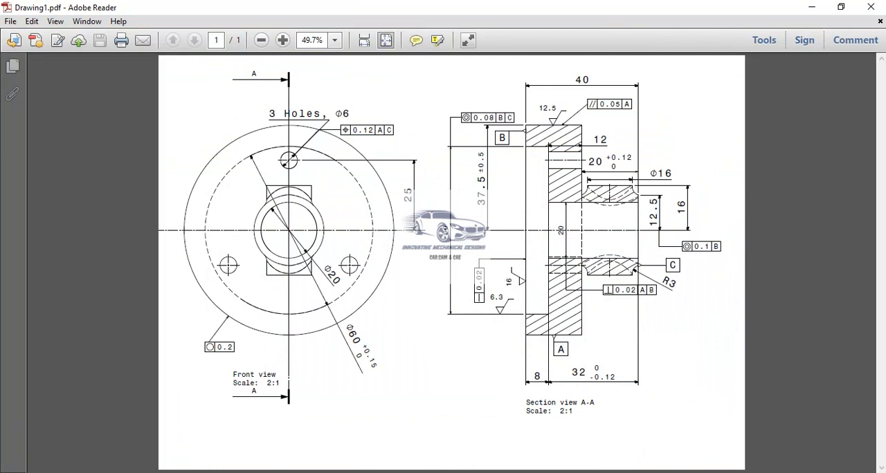
pyautogui.hotkey('alt', 'Tab')
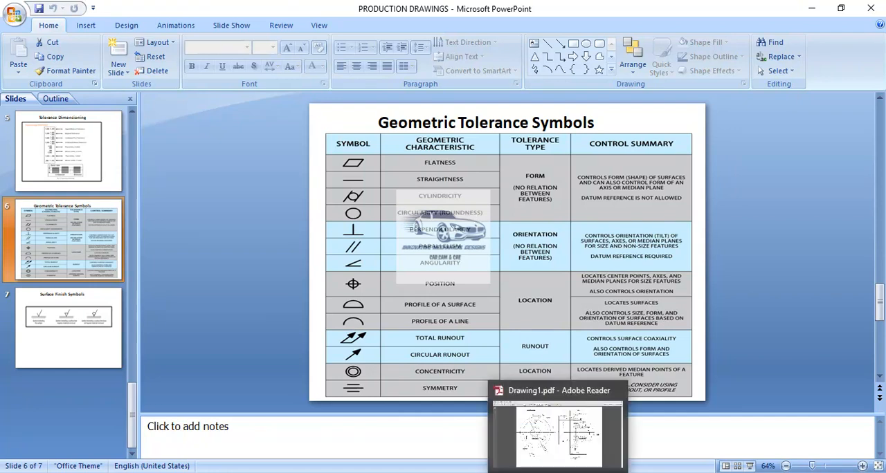
pyautogui.click(543, 447)
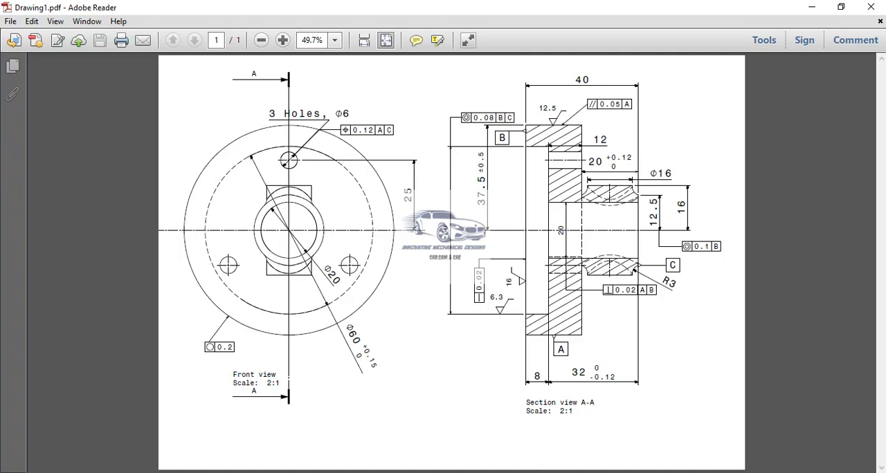
pyautogui.click(528, 472)
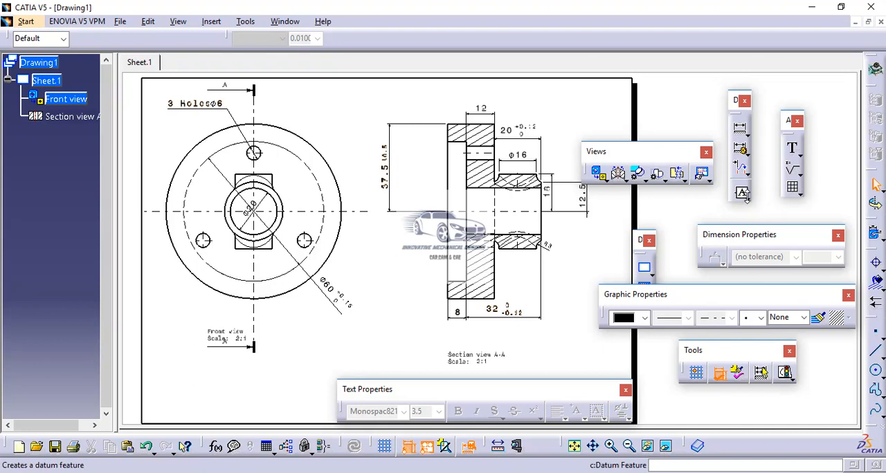
# Attach a geometrical tolerance frame to the flange's outer circle in the front view, anchored below its lower-left edge.
pyautogui.click(747, 199)
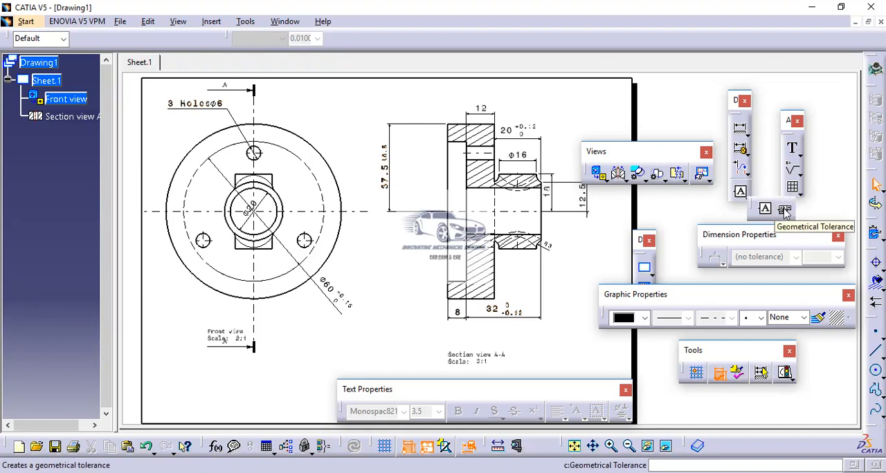
pyautogui.click(784, 211)
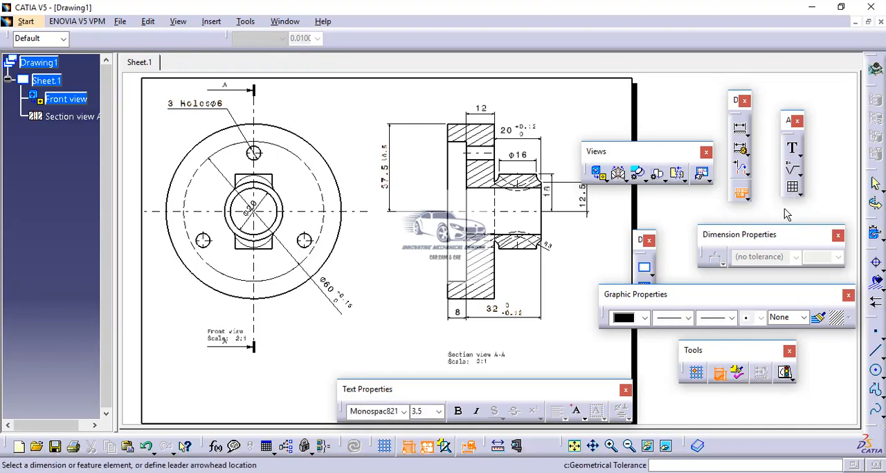
pyautogui.click(200, 283)
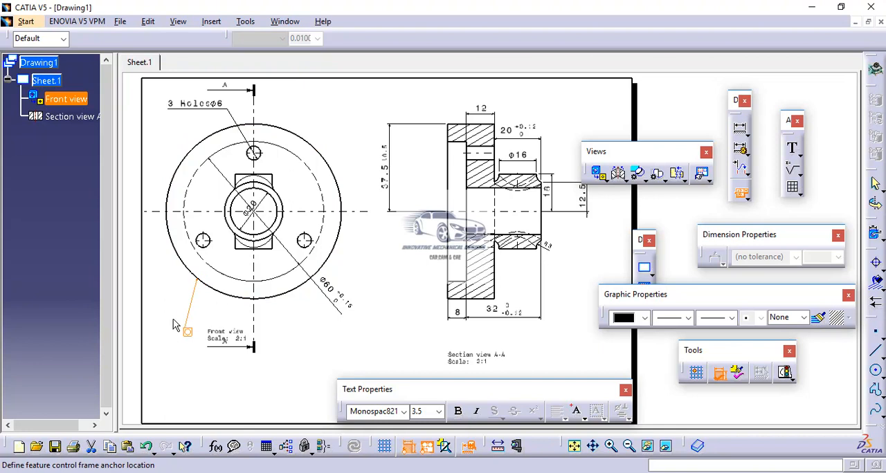
pyautogui.click(174, 308)
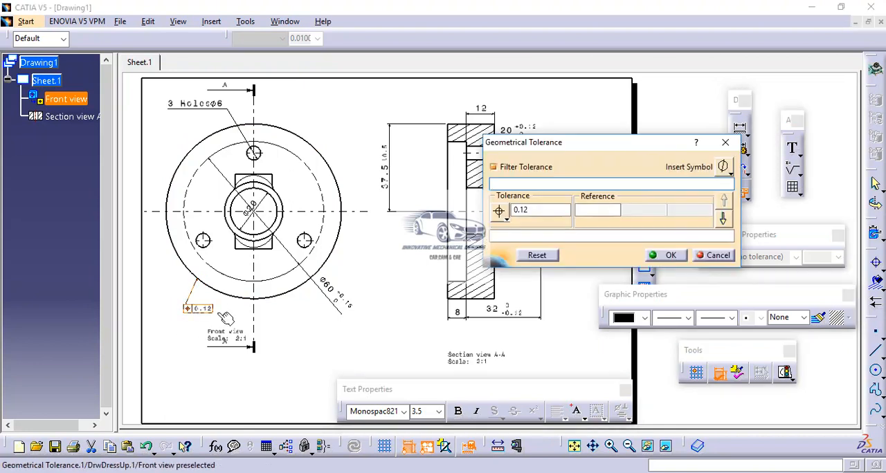
# Set the outer circle's geometrical tolerance to circularity with a value of 0.2.
pyautogui.click(507, 219)
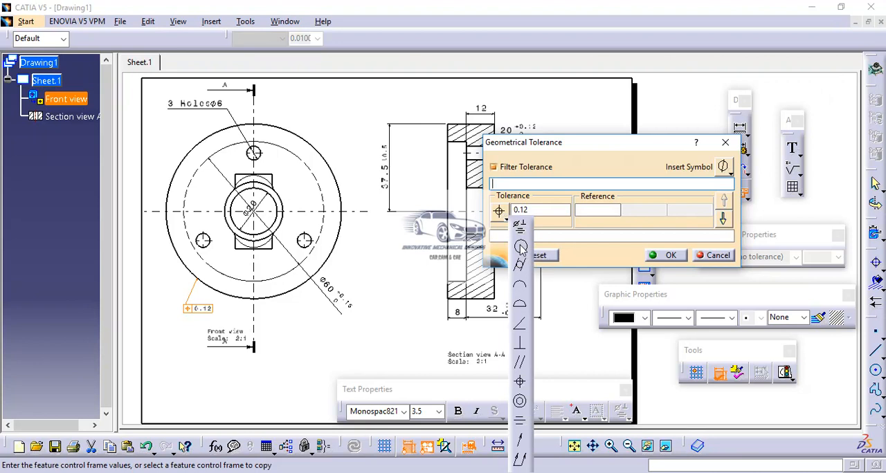
pyautogui.click(521, 248)
pyautogui.click(530, 210)
pyautogui.doubleClick(529, 210)
pyautogui.write('0.')
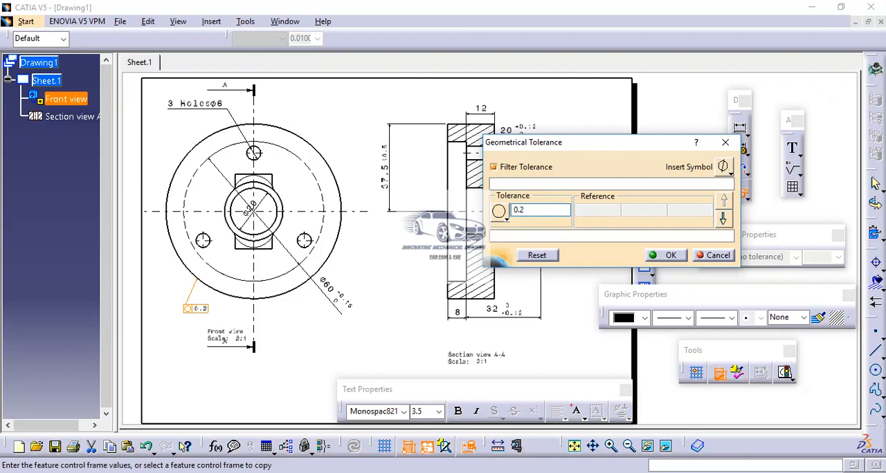
pyautogui.write('2')
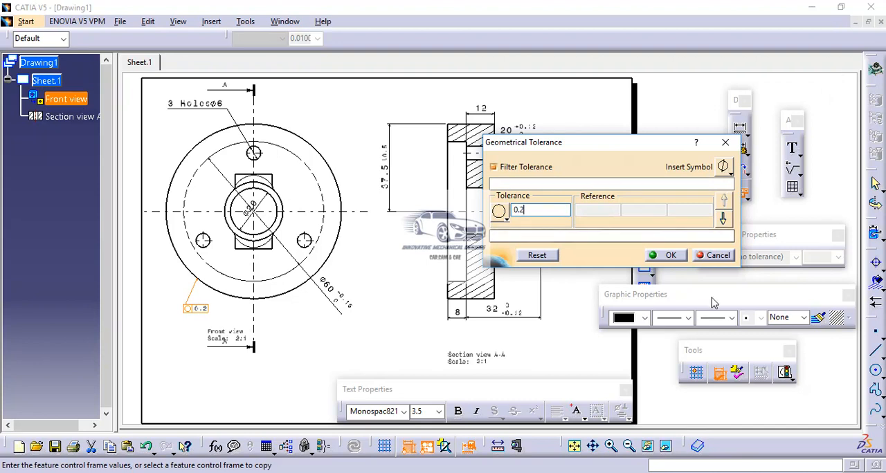
pyautogui.click(669, 255)
pyautogui.click(389, 322)
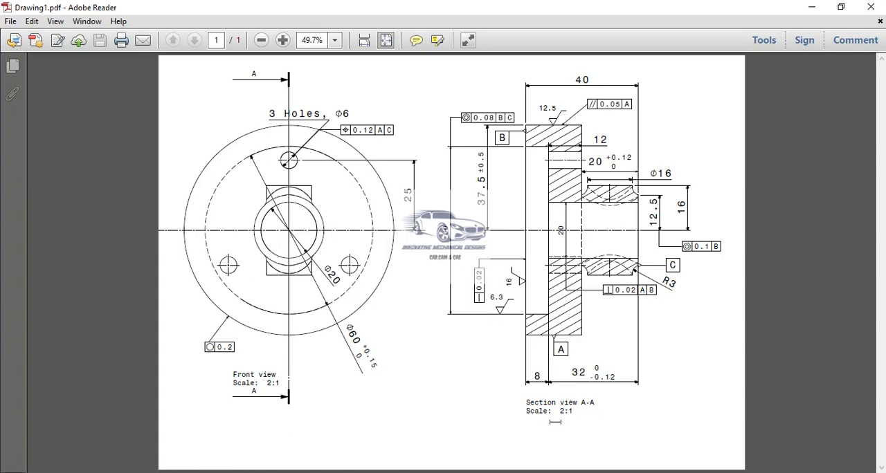
# Return to CATIA and attach a geometrical tolerance frame to the flange's left vertical edge in the section view, placed to its left.
pyautogui.click(512, 436)
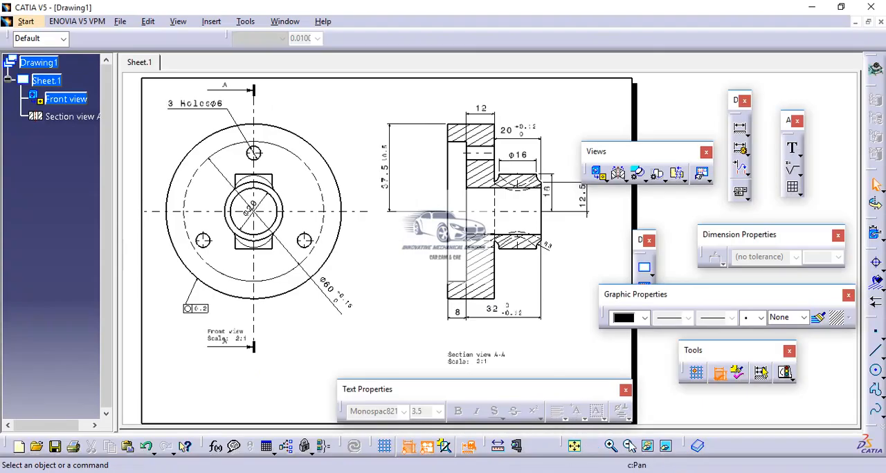
pyautogui.click(741, 195)
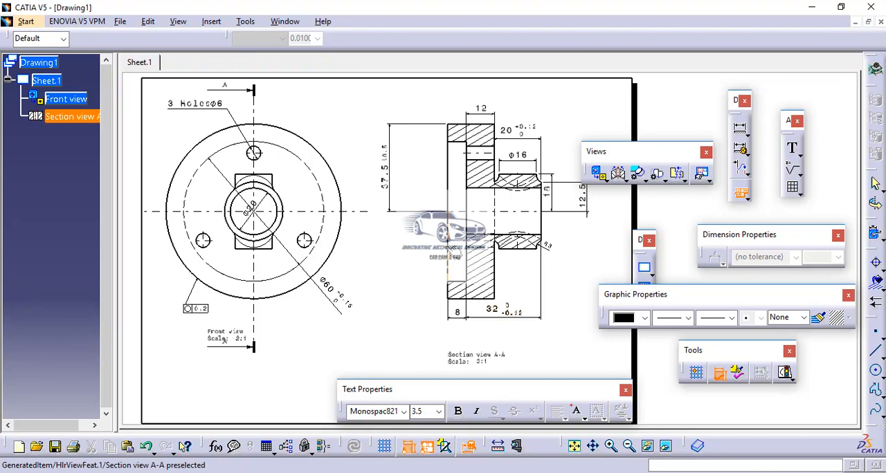
pyautogui.click(447, 256)
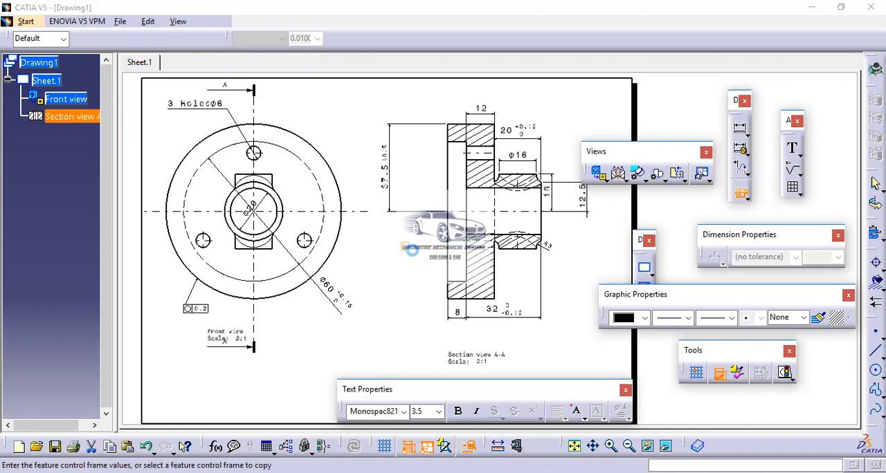
pyautogui.click(419, 253)
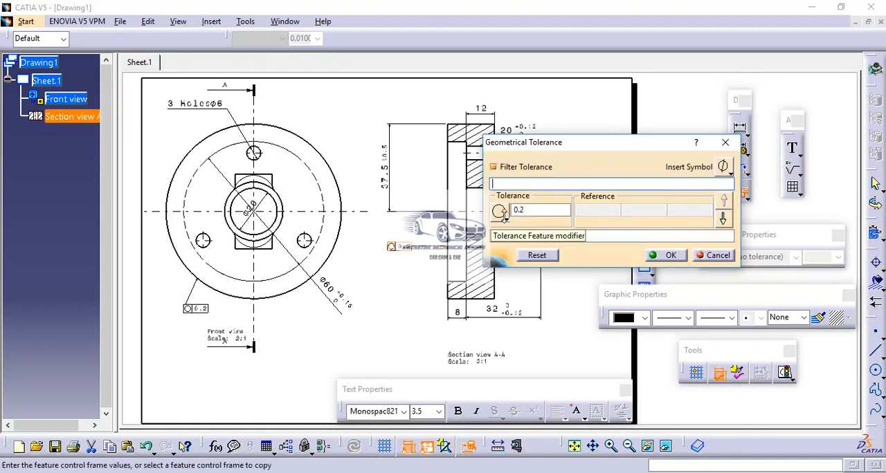
# Set the section view's geometrical tolerance to straightness with a value of 0.02 and move its frame slightly closer to the flange.
pyautogui.click(502, 214)
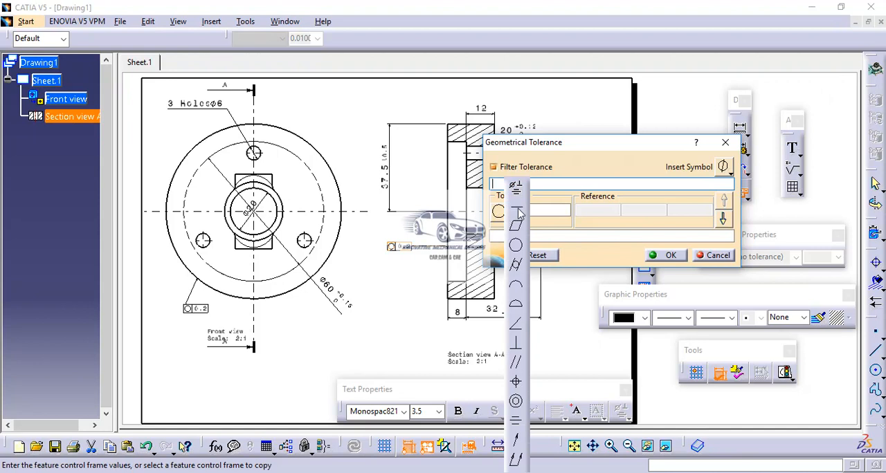
pyautogui.click(519, 214)
pyautogui.write('0.2')
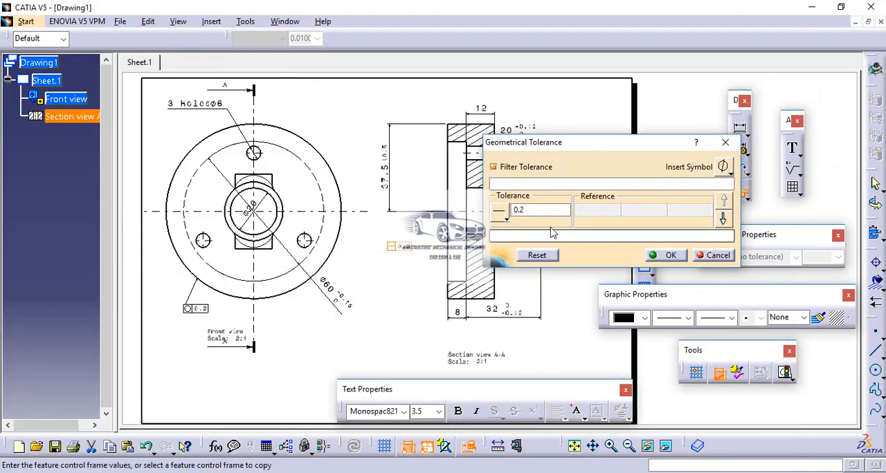
pyautogui.moveTo(540, 211); pyautogui.dragTo(511, 210)
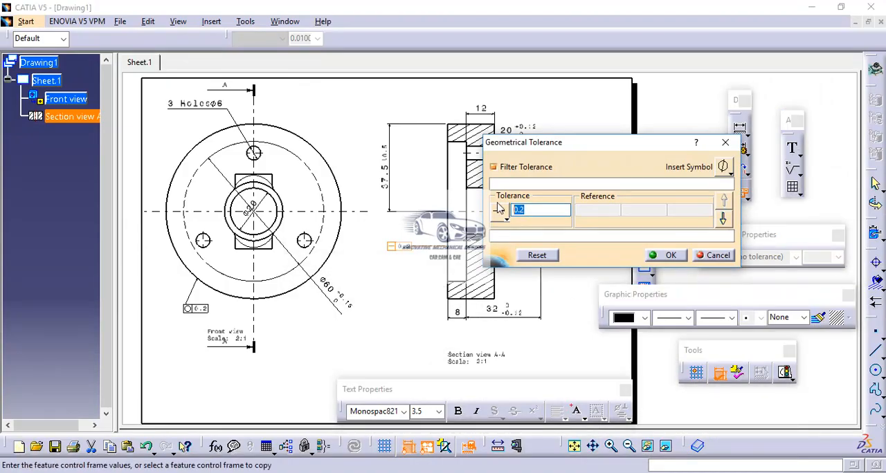
pyautogui.write('0.02')
pyautogui.click(672, 256)
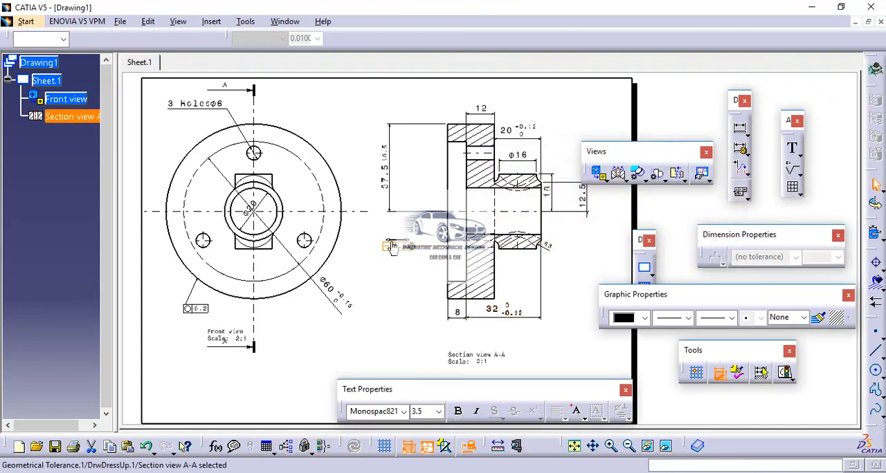
pyautogui.moveTo(388, 248); pyautogui.dragTo(400, 247)
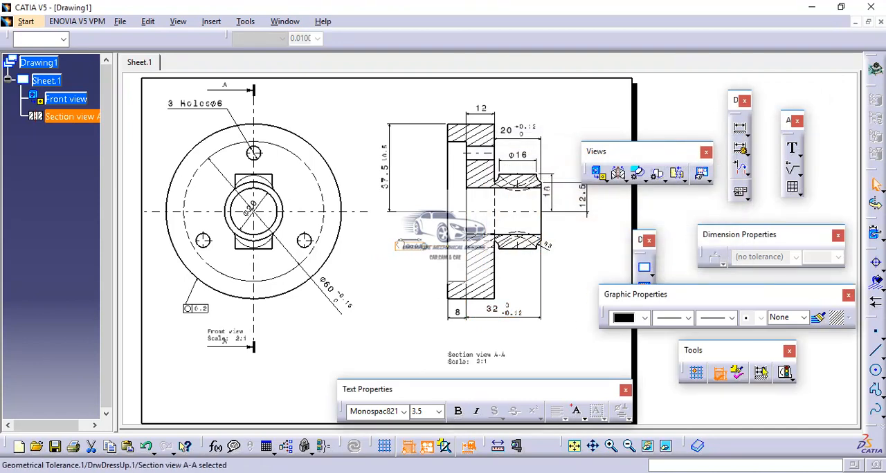
pyautogui.click(392, 282)
# Change the text orientation of the 0.02 straightness frame to Vertical.
pyautogui.moveTo(395, 286); pyautogui.dragTo(415, 198, button='middle')
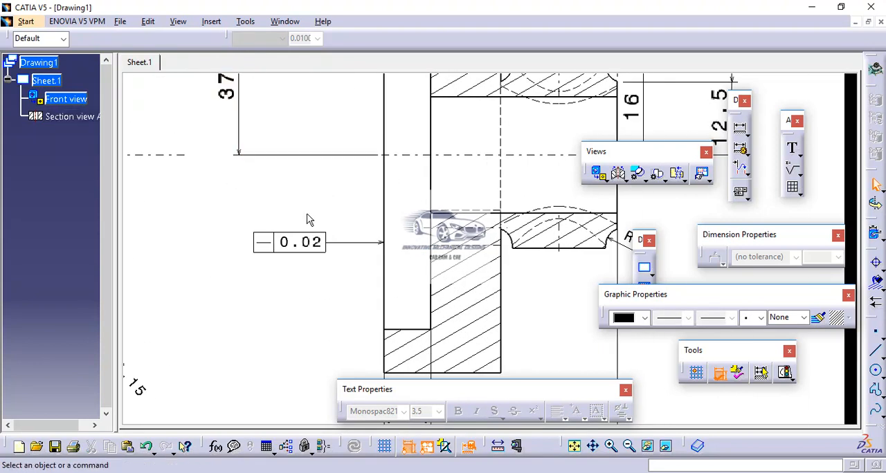
pyautogui.rightClick(309, 239)
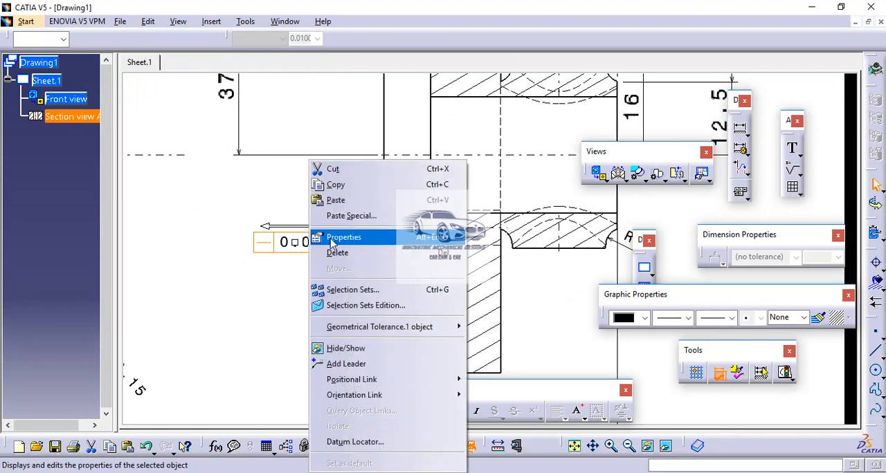
pyautogui.click(339, 237)
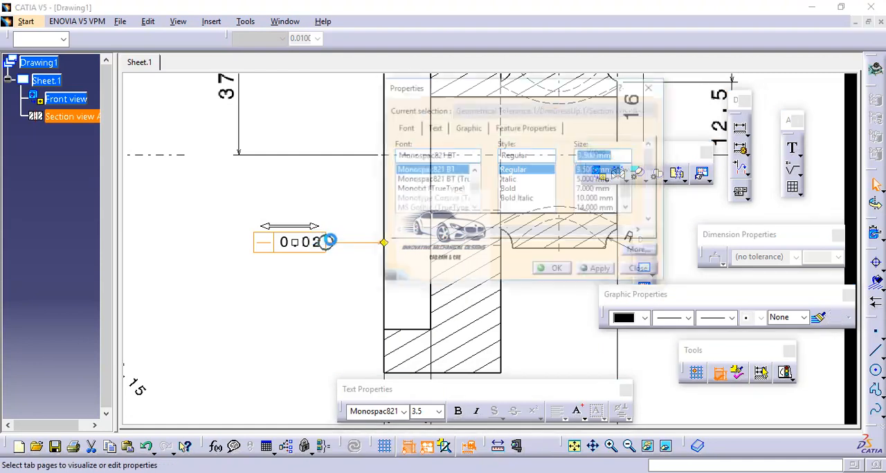
pyautogui.click(406, 130)
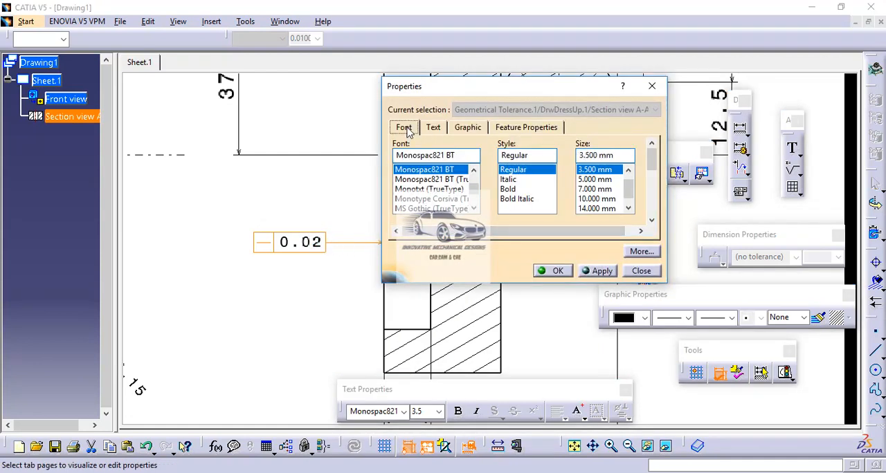
pyautogui.click(431, 128)
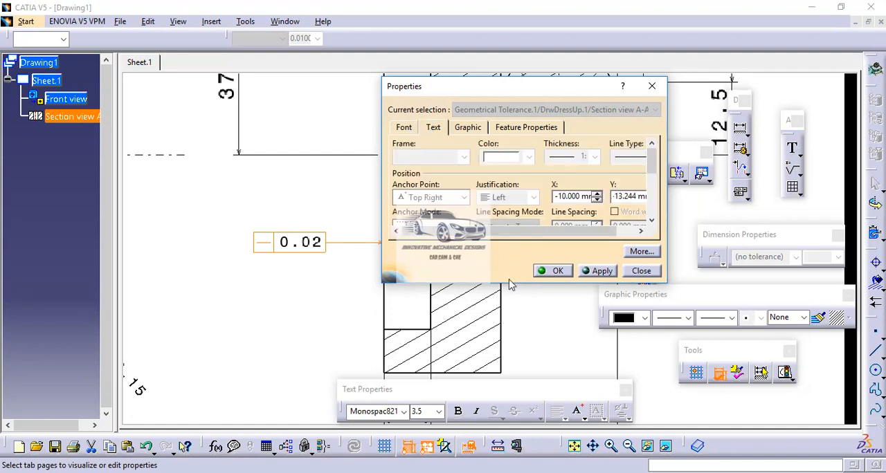
pyautogui.moveTo(513, 283); pyautogui.dragTo(512, 404)
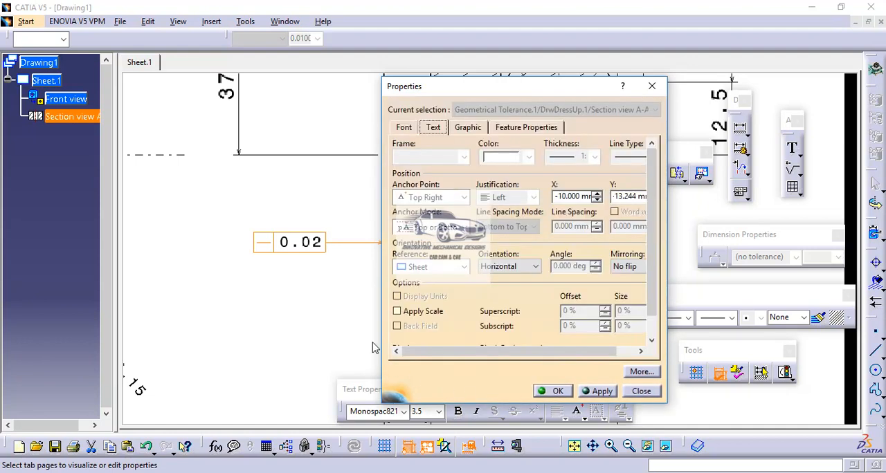
pyautogui.click(535, 267)
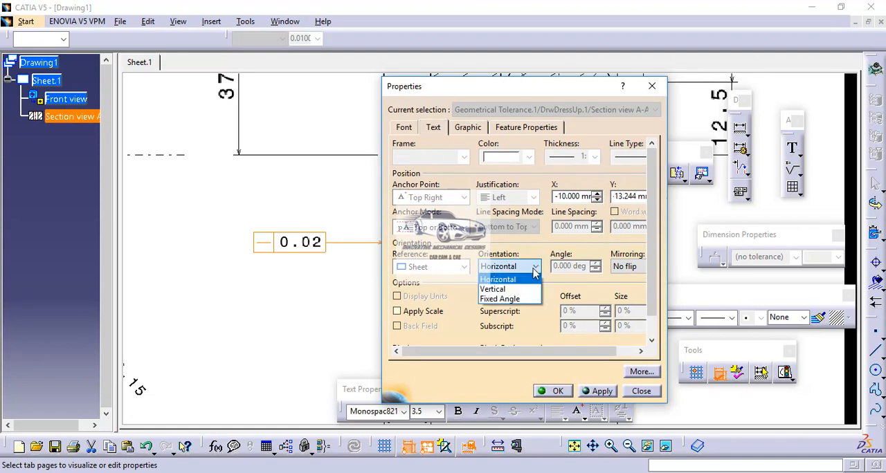
pyautogui.click(526, 290)
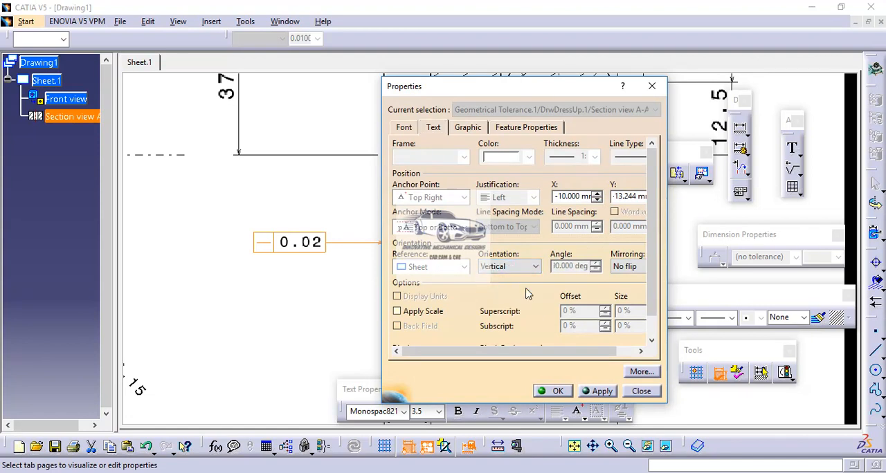
pyautogui.click(600, 391)
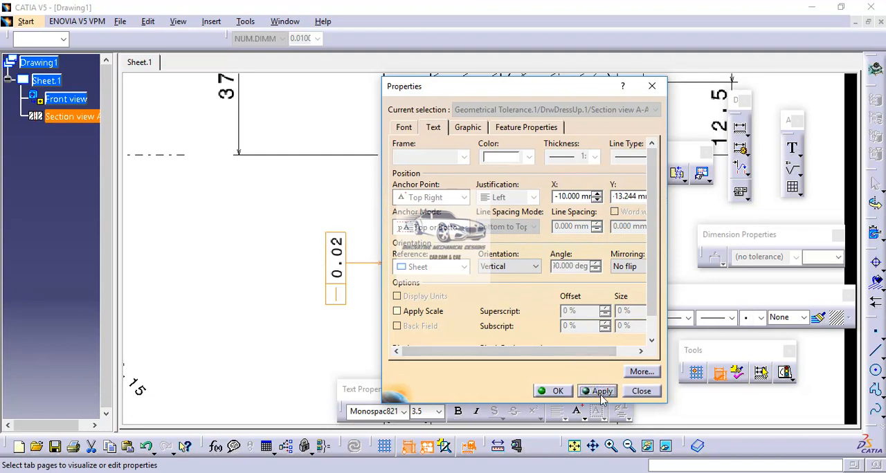
pyautogui.click(558, 391)
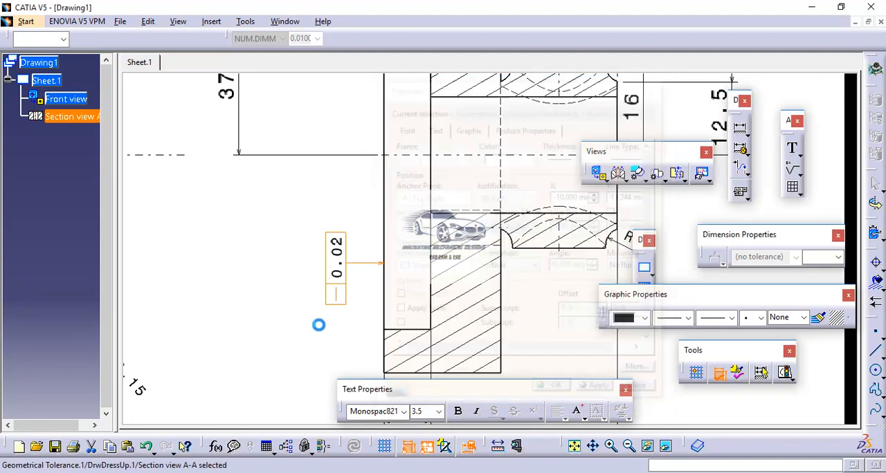
pyautogui.click(322, 335)
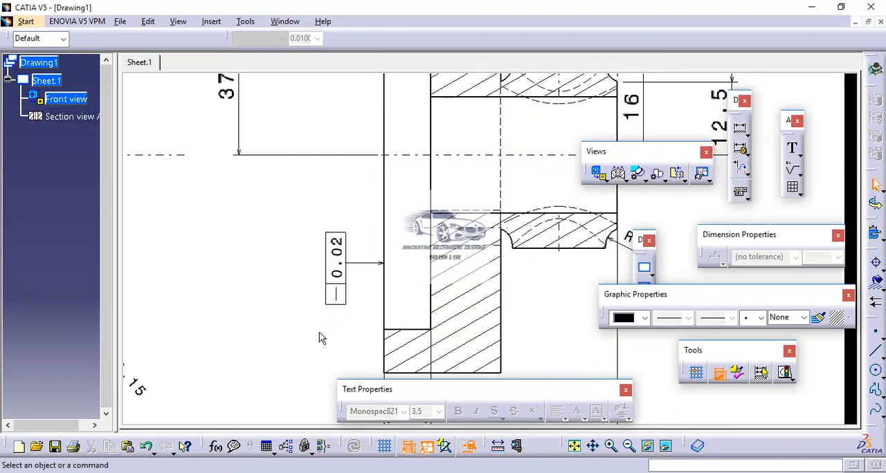
# Check the remaining tolerances and datums in the reference PDF against the Geometric Tolerance Symbols slide in PowerPoint, and return to CATIA.
pyautogui.moveTo(319, 338)
pyautogui.mouseDown(button='middle')
pyautogui.moveTo(381, 332)
pyautogui.moveTo(392, 320)
pyautogui.moveTo(396, 373)
pyautogui.mouseUp(button='middle')
pyautogui.moveTo(413, 326); pyautogui.dragTo(413, 344, button='middle')
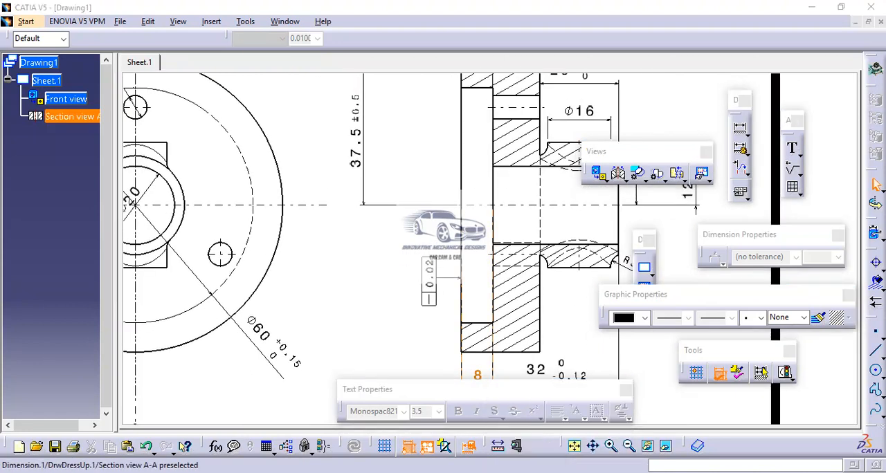
pyautogui.click(603, 467)
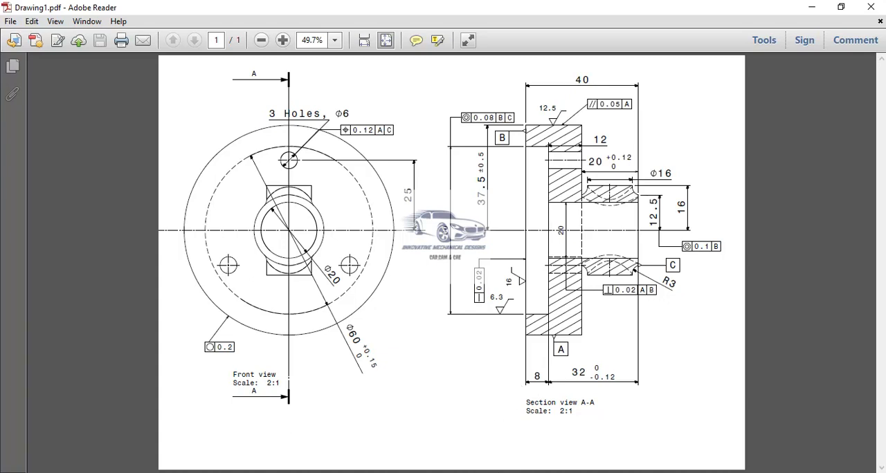
pyautogui.click(494, 472)
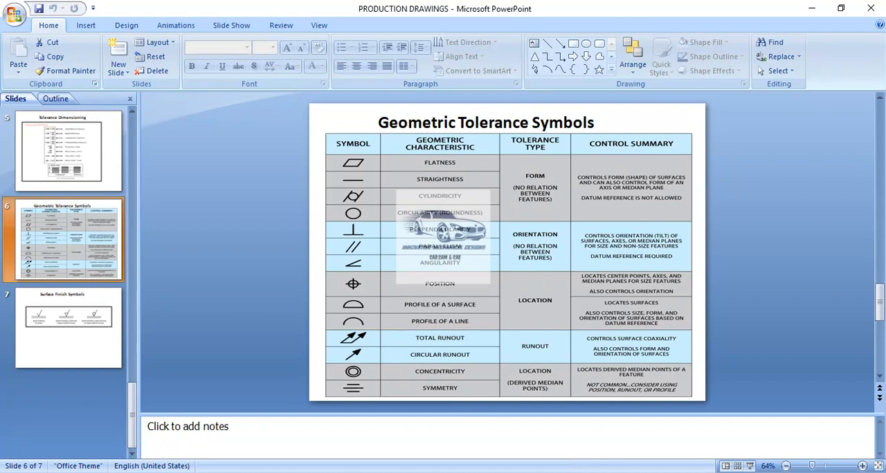
pyautogui.click(497, 443)
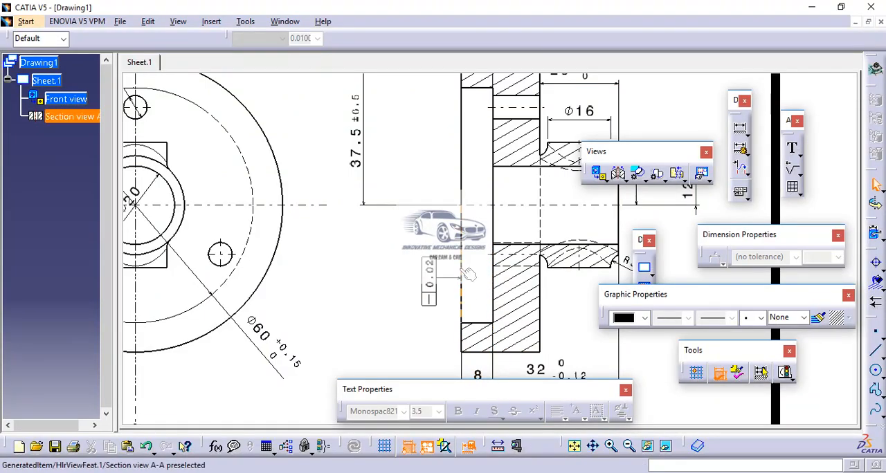
# Move the 32 and 8 dimensions further below the section view and align them just above the view title.
pyautogui.moveTo(469, 275)
pyautogui.mouseDown(button='middle')
pyautogui.moveTo(405, 204)
pyautogui.moveTo(380, 148)
pyautogui.moveTo(384, 133)
pyautogui.moveTo(388, 159)
pyautogui.moveTo(395, 151)
pyautogui.mouseUp(button='middle')
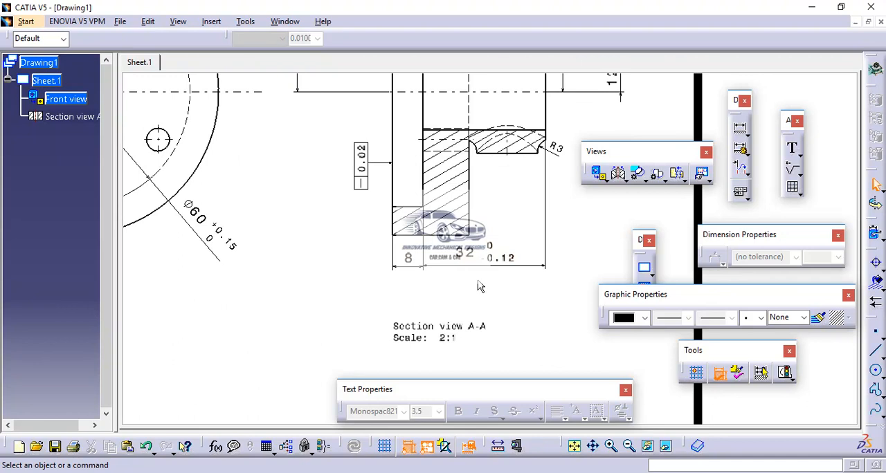
pyautogui.click(480, 265)
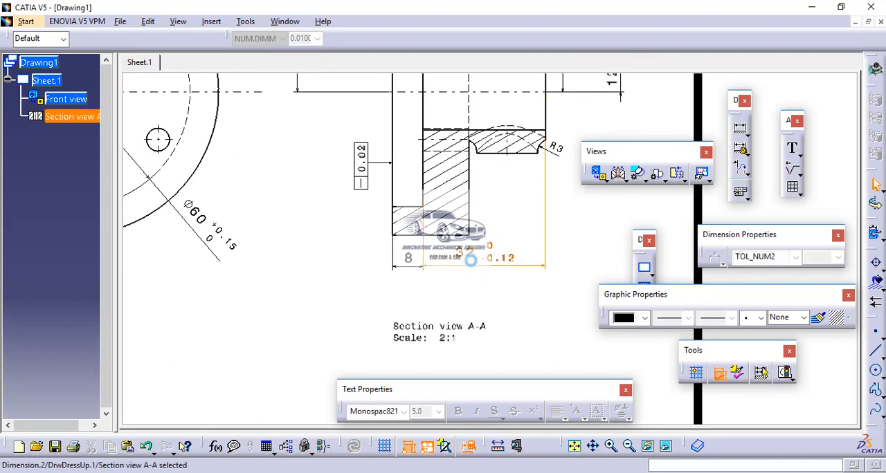
pyautogui.moveTo(480, 265); pyautogui.dragTo(474, 315)
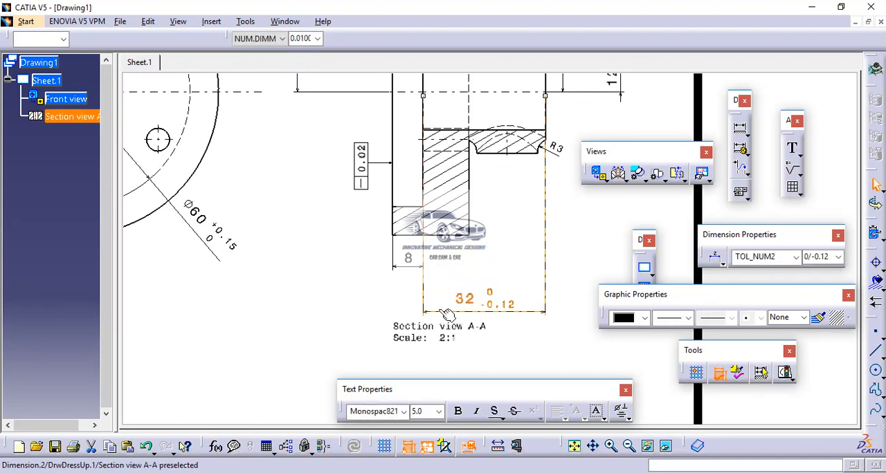
pyautogui.moveTo(407, 262); pyautogui.dragTo(403, 313)
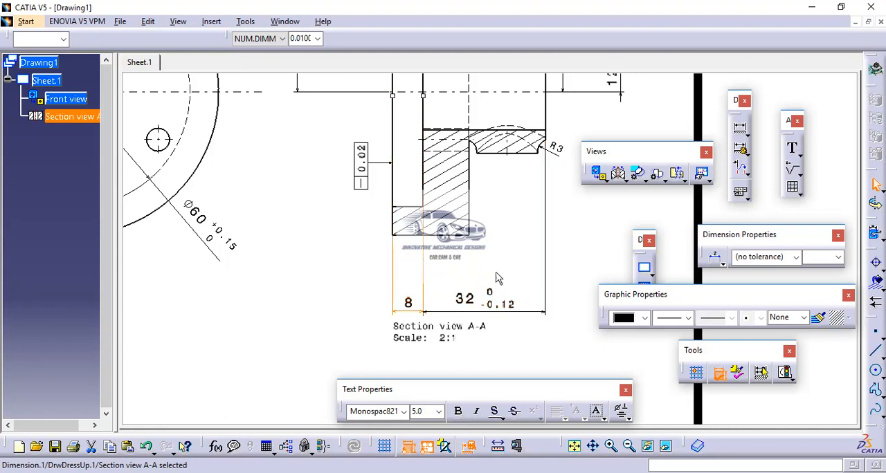
pyautogui.click(547, 256)
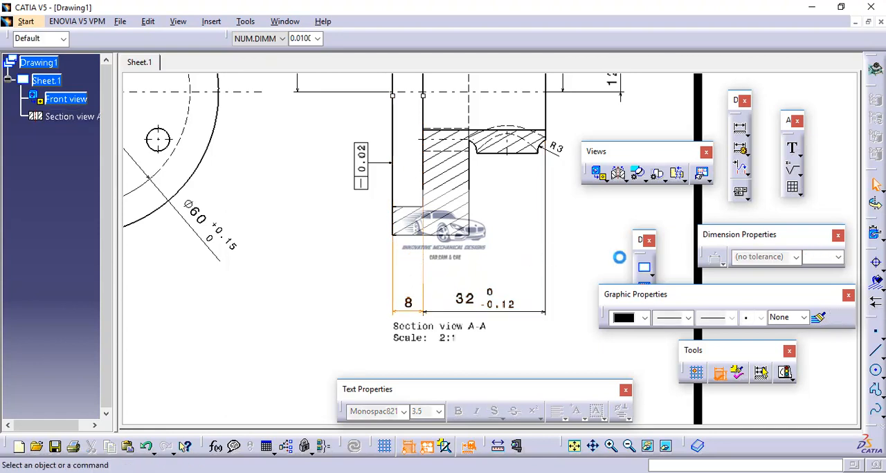
# Attach a datum feature labelled A to the flange's bottom edge in the section view, placed just below it.
pyautogui.click(747, 198)
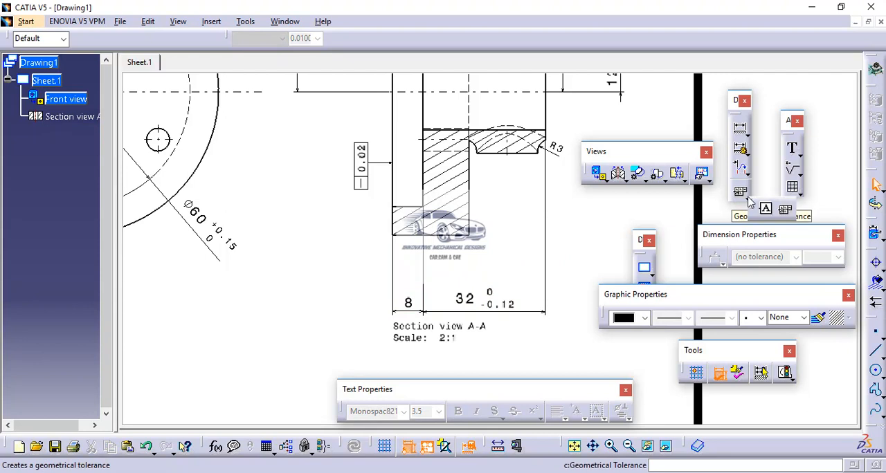
pyautogui.click(767, 212)
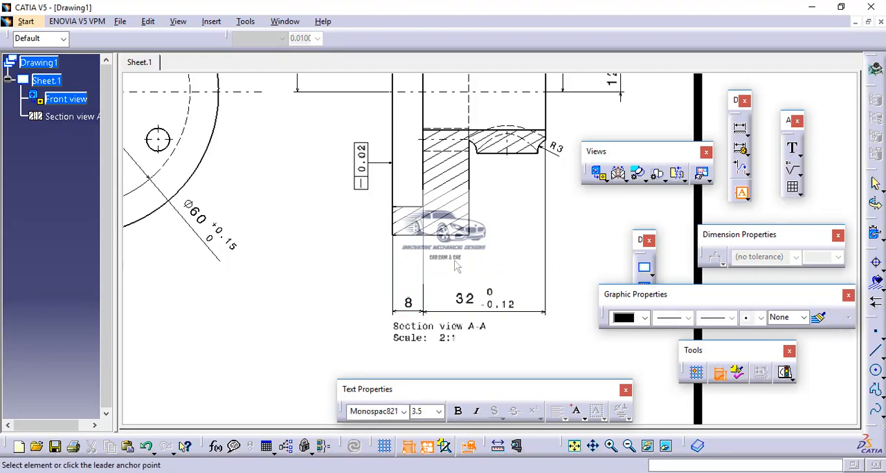
pyautogui.click(454, 248)
pyautogui.click(447, 264)
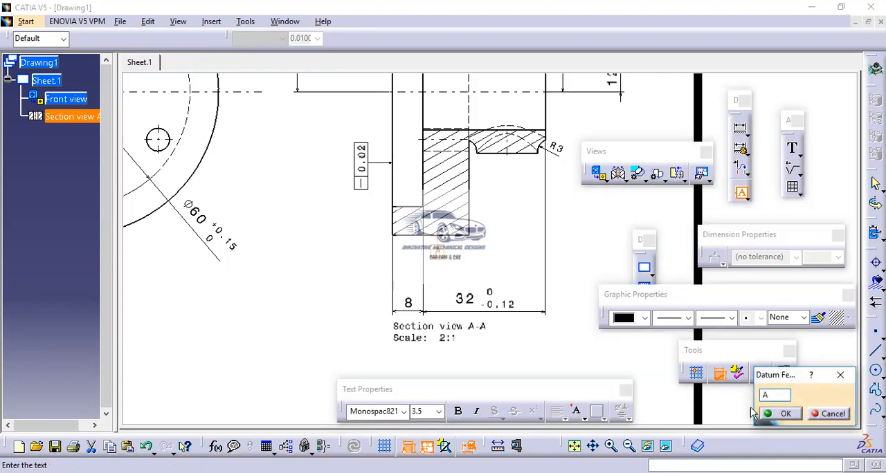
pyautogui.click(784, 414)
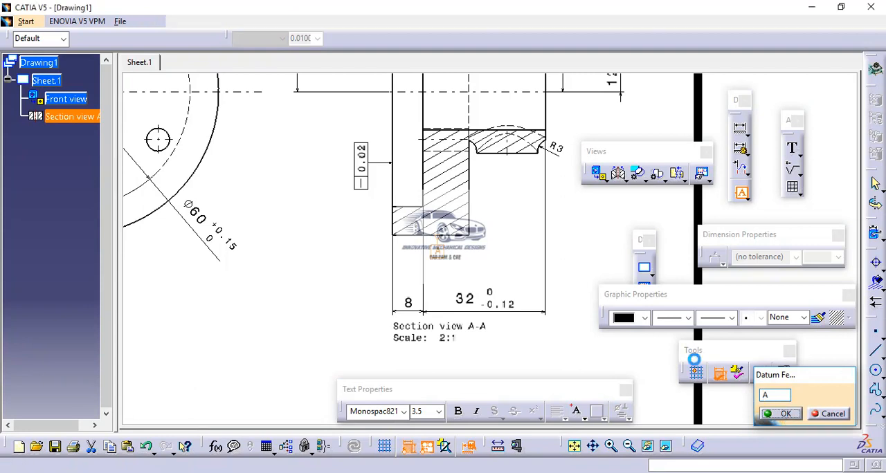
pyautogui.moveTo(554, 239)
pyautogui.mouseDown(button='middle')
pyautogui.moveTo(542, 307)
pyautogui.moveTo(546, 300)
pyautogui.moveTo(551, 315)
pyautogui.mouseUp(button='middle')
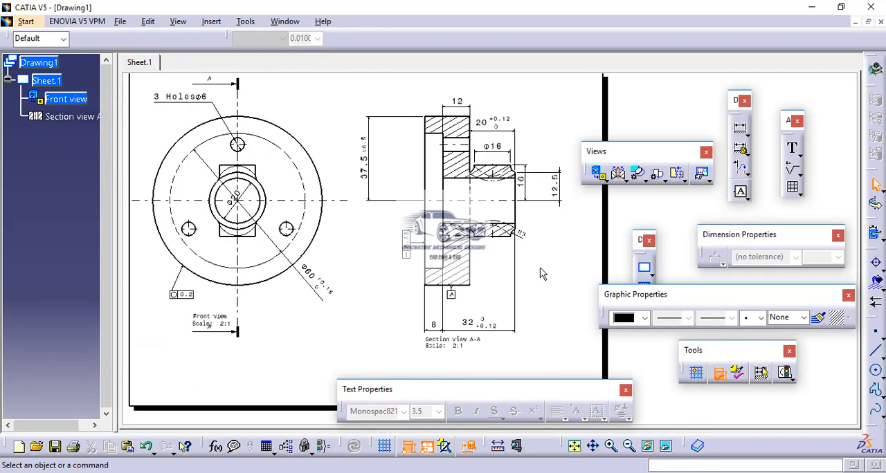
# Attach a geometrical tolerance frame to the flange's top edge in the section view, placed just above and to the right of the 12 dimension.
pyautogui.moveTo(541, 270); pyautogui.dragTo(538, 308, button='middle')
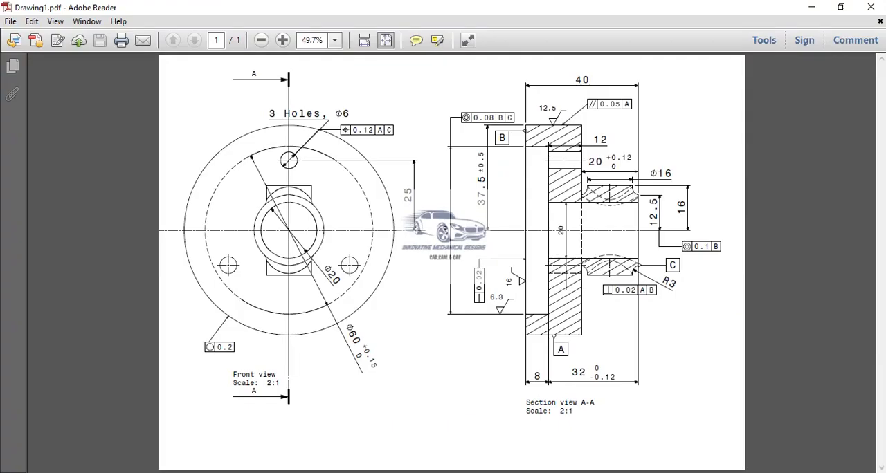
pyautogui.hotkey('alt', 'Tab')
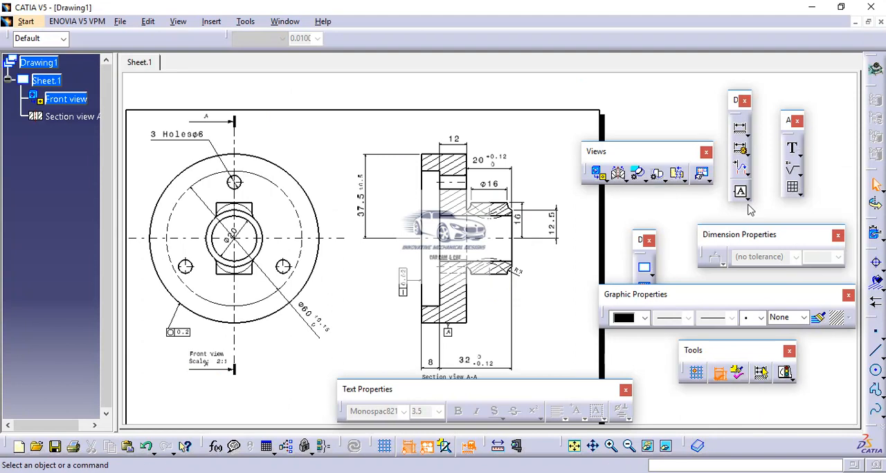
pyautogui.click(742, 196)
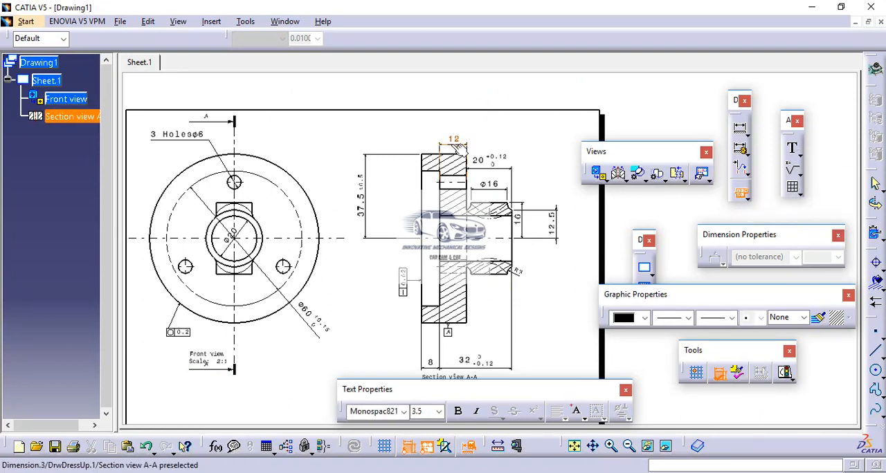
pyautogui.click(459, 160)
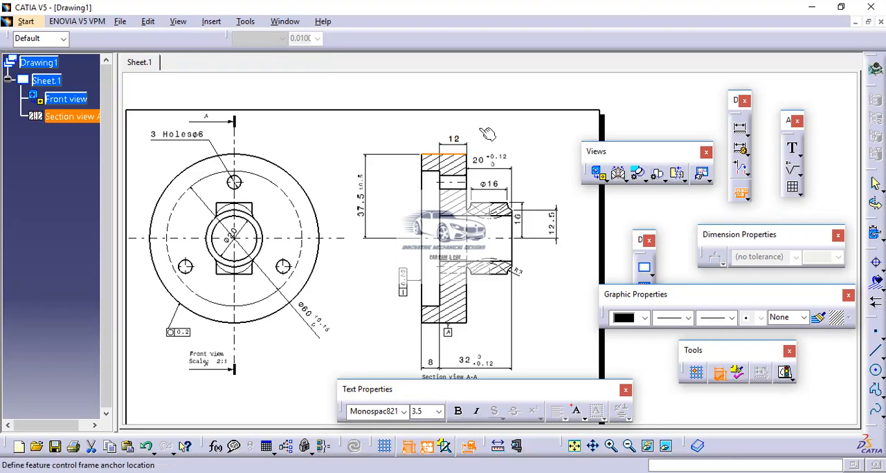
pyautogui.click(490, 129)
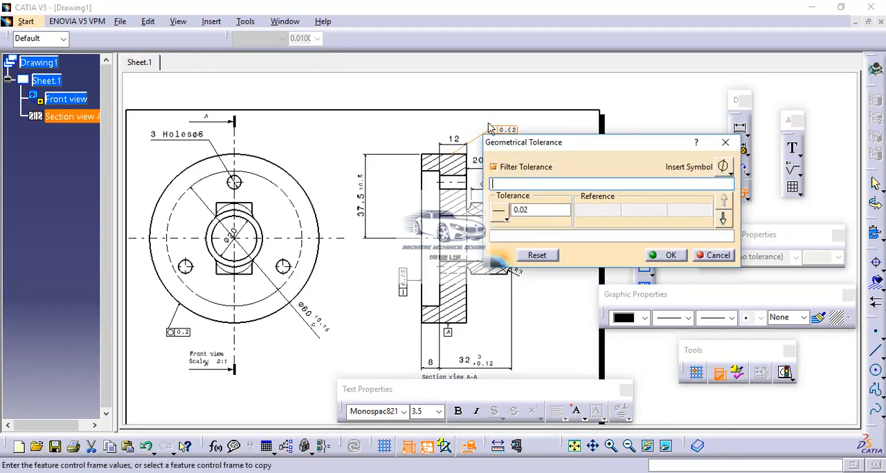
# Define the top-edge frame as a parallelism tolerance of 0.05 with reference A.
pyautogui.click(508, 221)
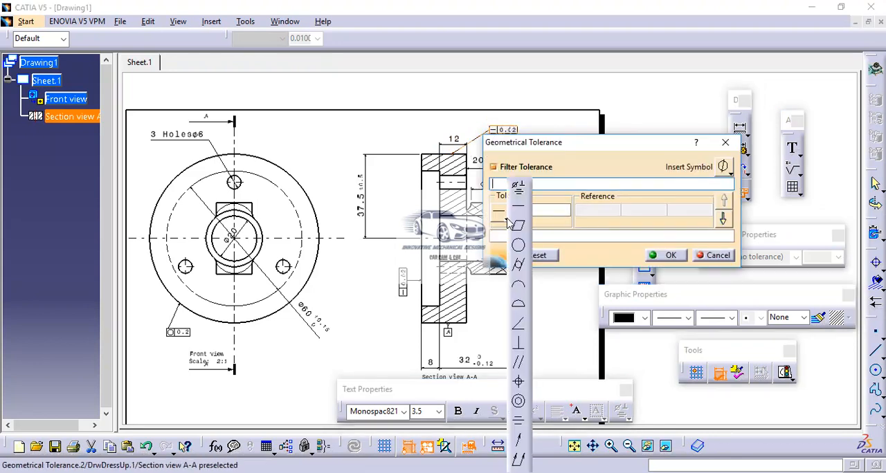
pyautogui.click(520, 363)
pyautogui.click(528, 209)
pyautogui.doubleClick(528, 209)
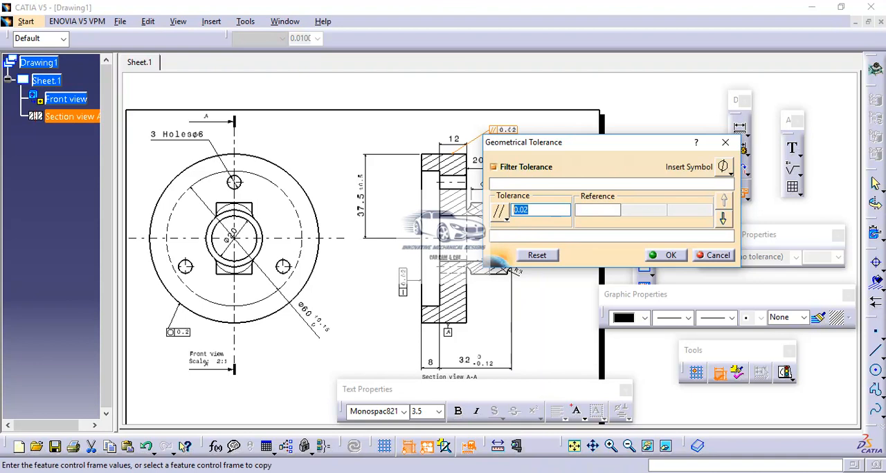
pyautogui.write('0')
pyautogui.click(585, 209)
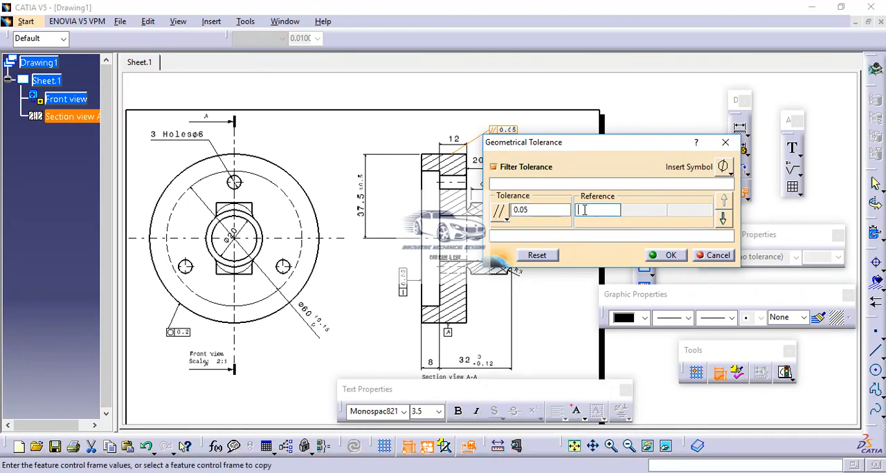
pyautogui.press('capslock')
pyautogui.write('A')
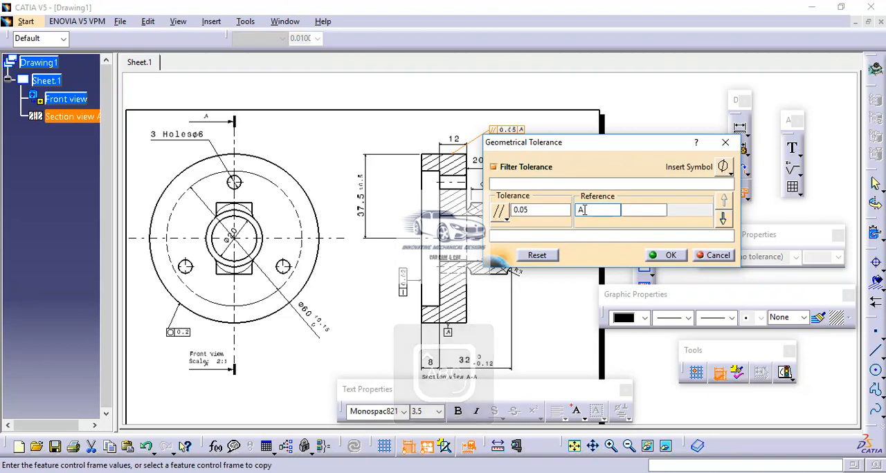
pyautogui.click(677, 260)
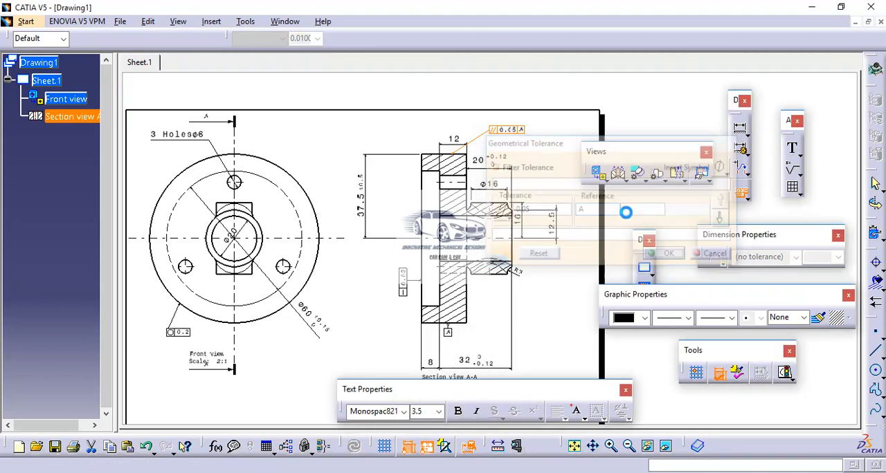
pyautogui.moveTo(508, 160)
pyautogui.mouseDown(button='middle')
pyautogui.moveTo(486, 207)
pyautogui.moveTo(486, 194)
pyautogui.mouseUp(button='middle')
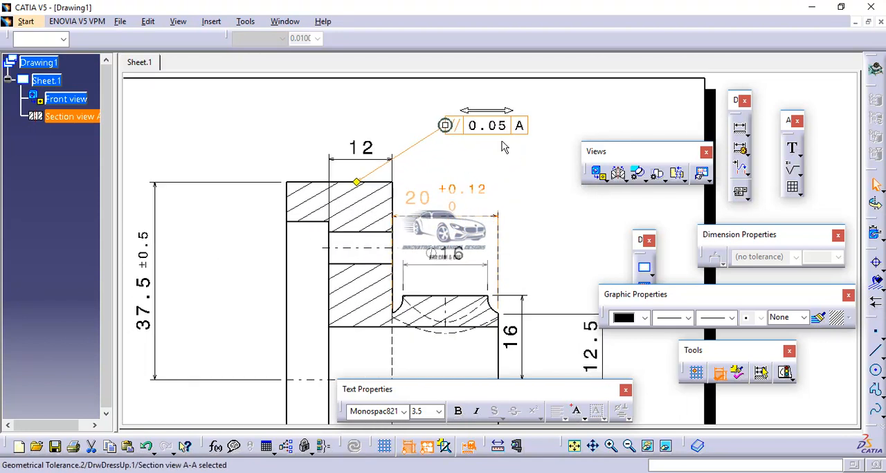